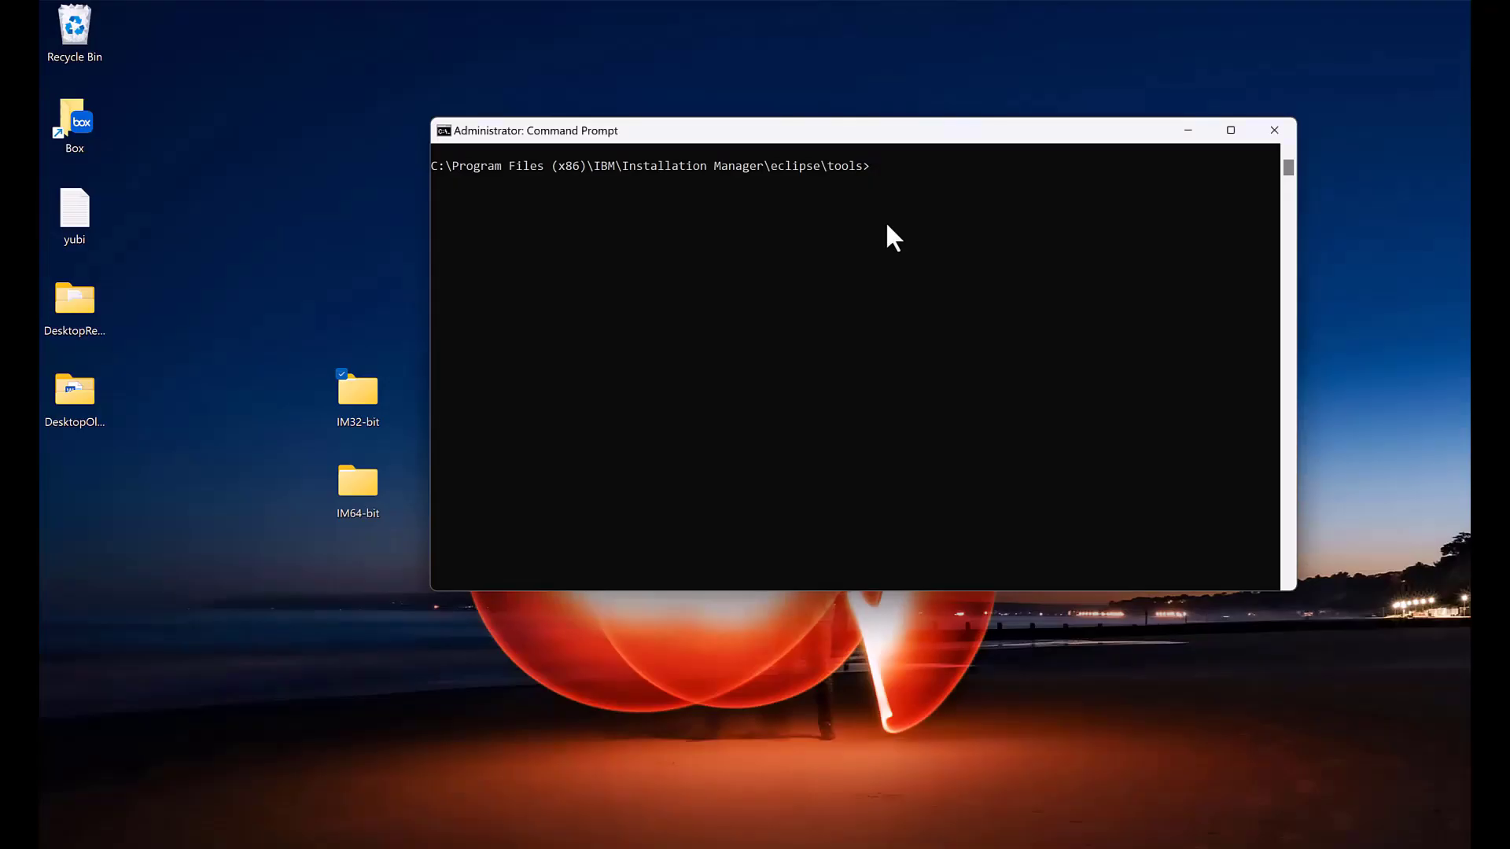
- Run imcl -version in eclipse\tools, showing Installation Manager 1.9.2.3 with 32-bit architecture
{"action": "type", "text": "imcl -version"}
{"action": "key", "text": "Return"}
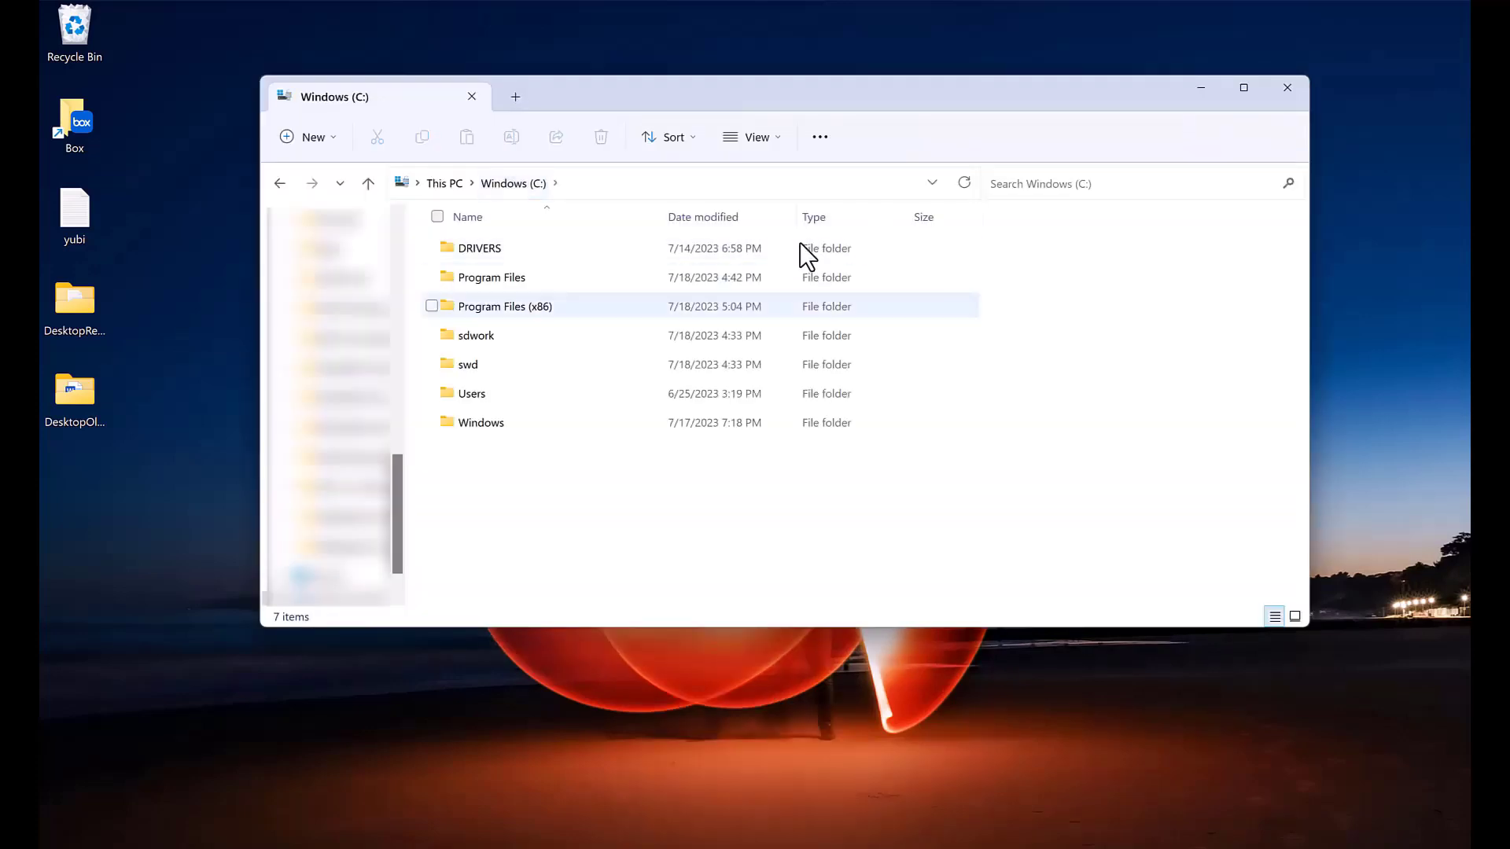
- Browse to Program Files (x86)\IBM\Installation Manager\eclipse\configuration and bring up the config file's context menu
{"action": "double_click", "coordinate": [515, 307]}
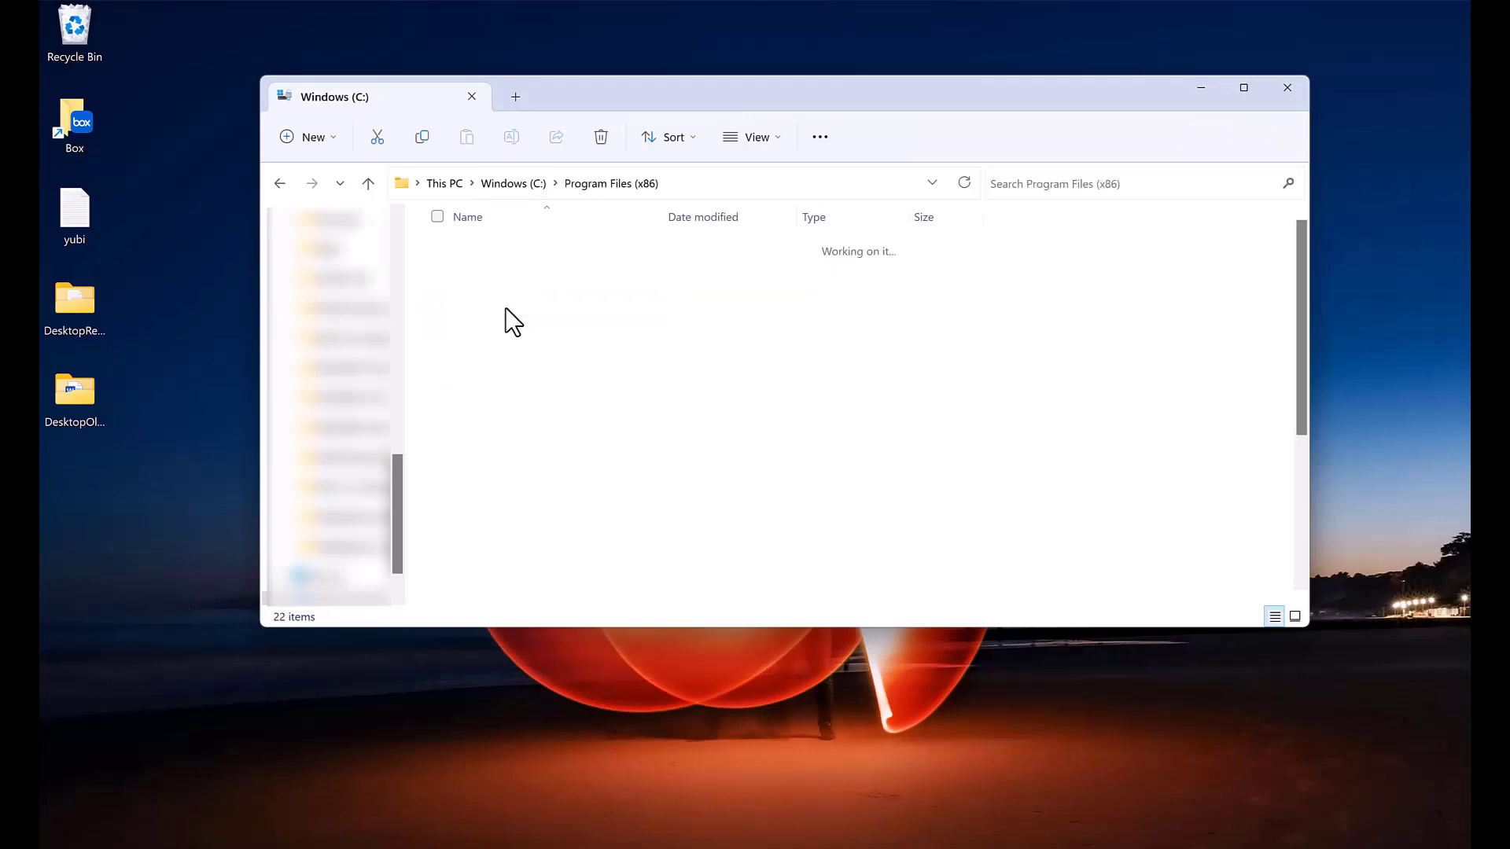
{"action": "double_click", "coordinate": [469, 422]}
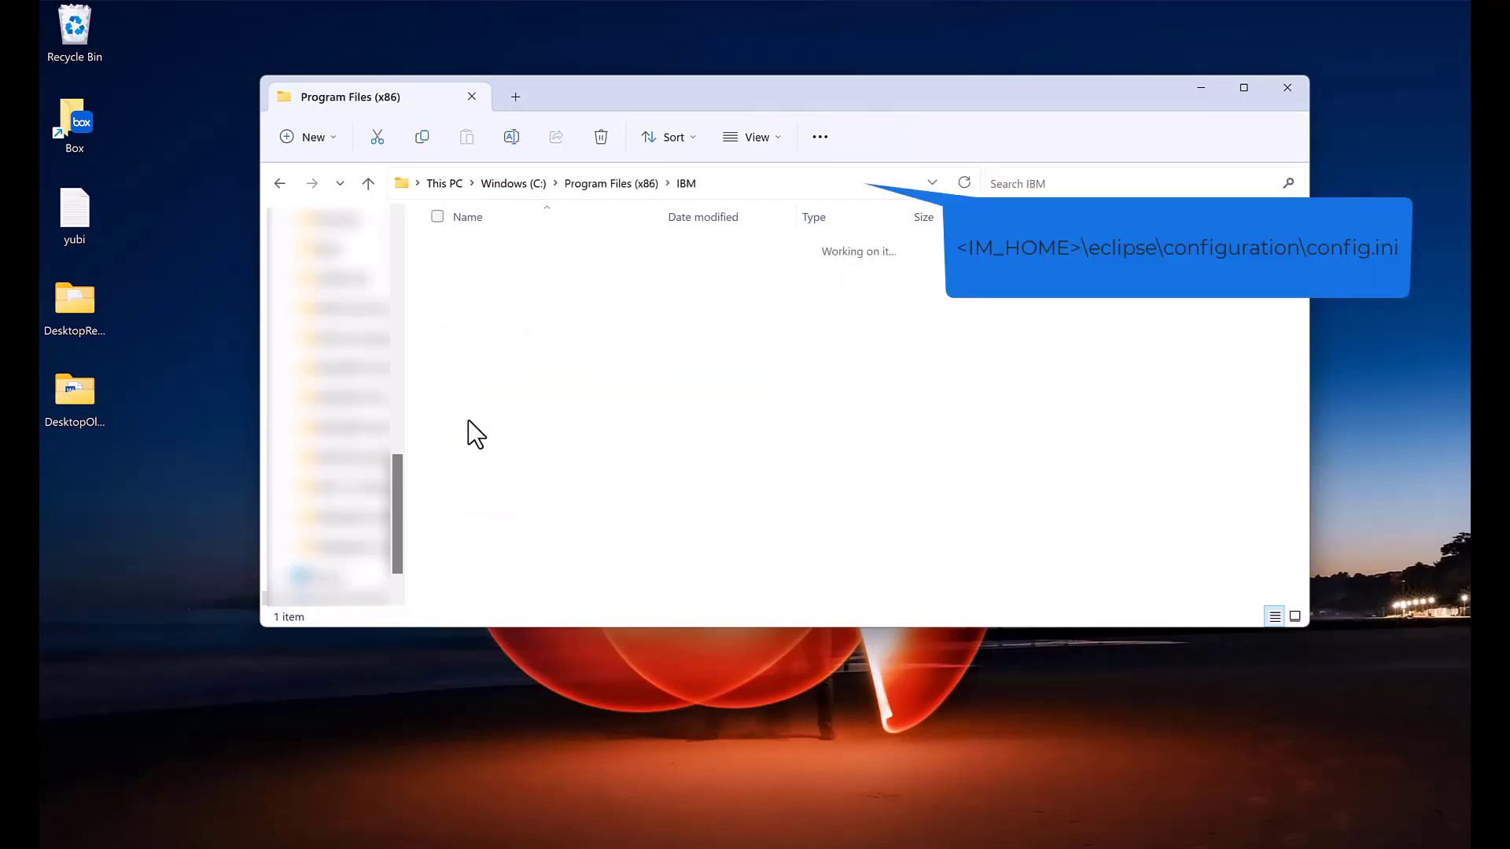
{"action": "double_click", "coordinate": [497, 250]}
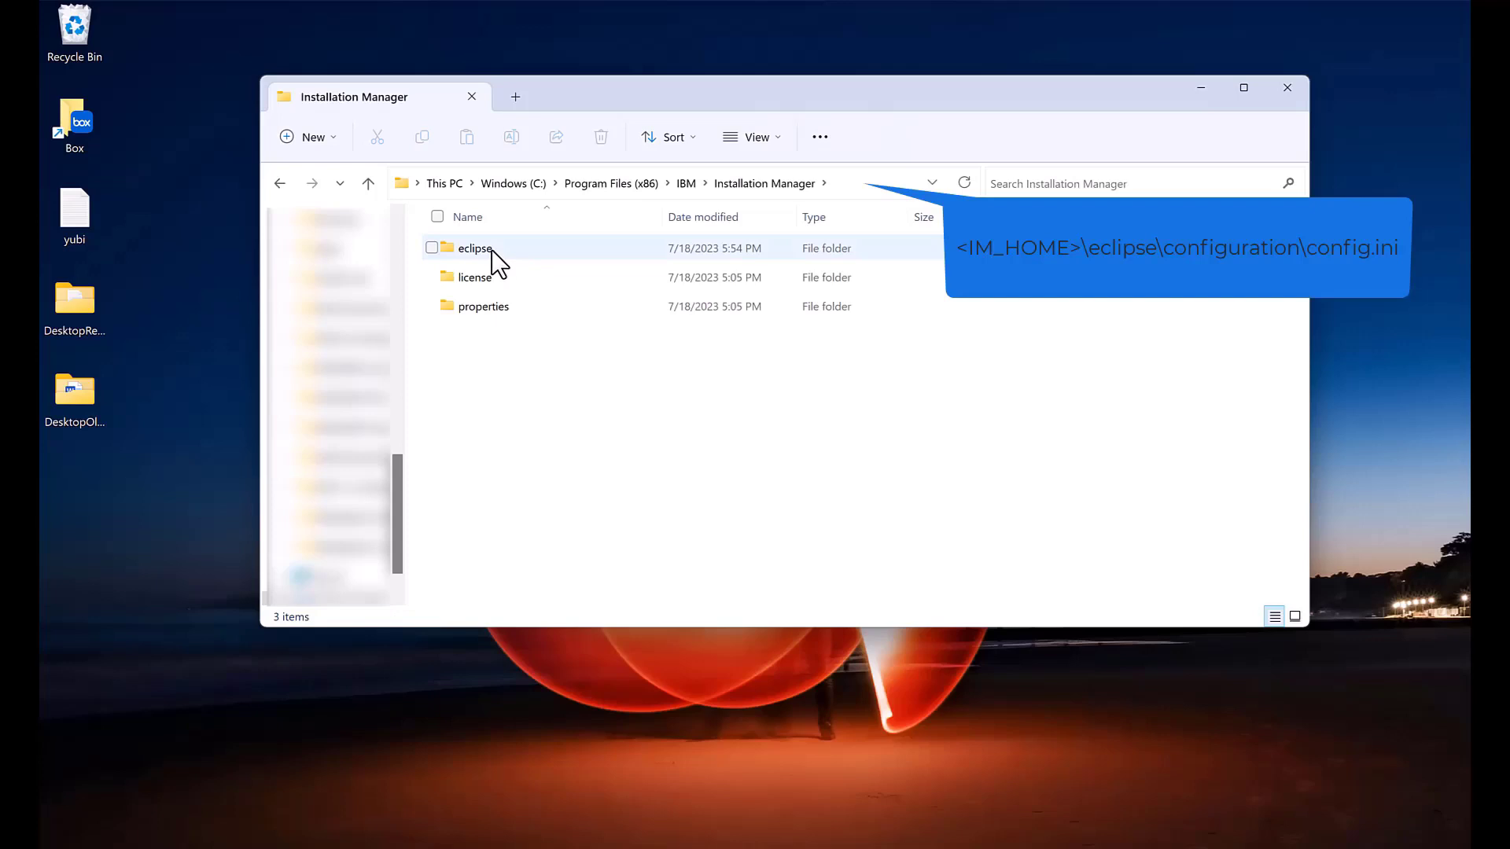
{"action": "double_click", "coordinate": [483, 247]}
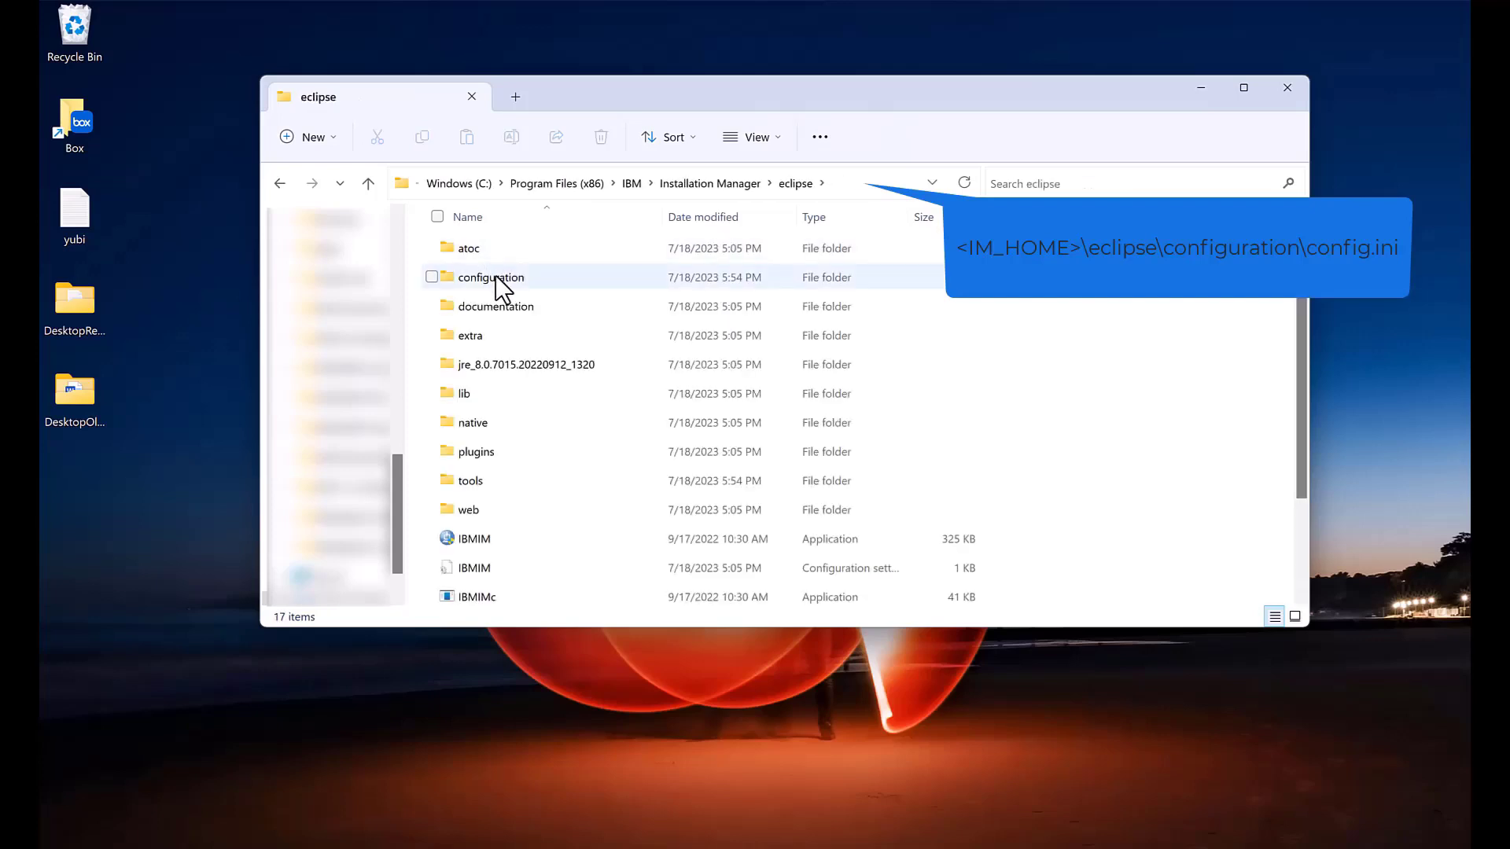
{"action": "left_click", "coordinate": [497, 279]}
{"action": "double_click", "coordinate": [496, 279]}
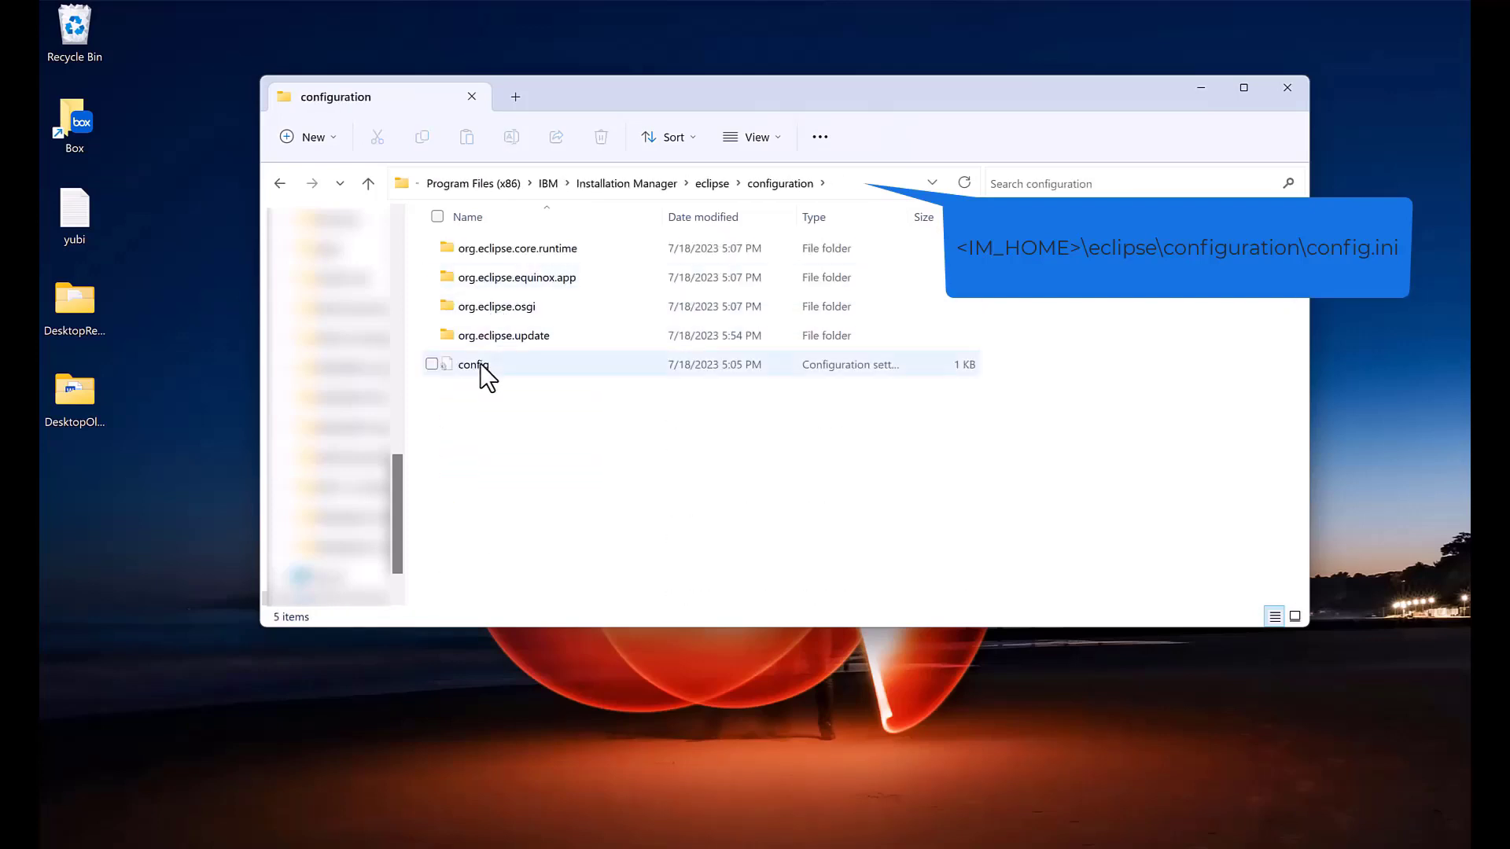
{"action": "left_click", "coordinate": [480, 364]}
{"action": "right_click", "coordinate": [480, 366]}
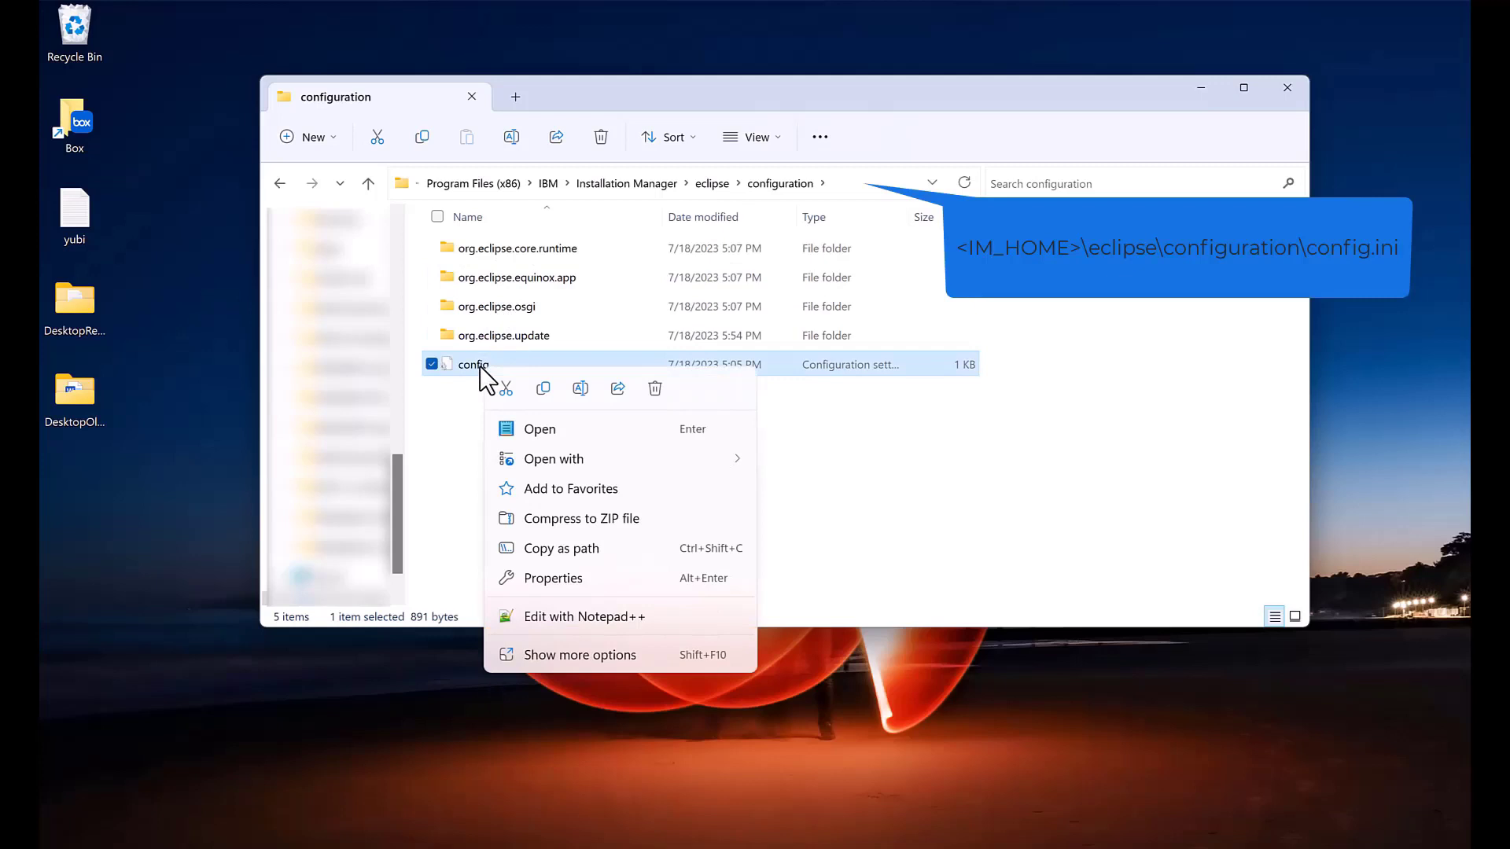
{"action": "left_click", "coordinate": [560, 616]}
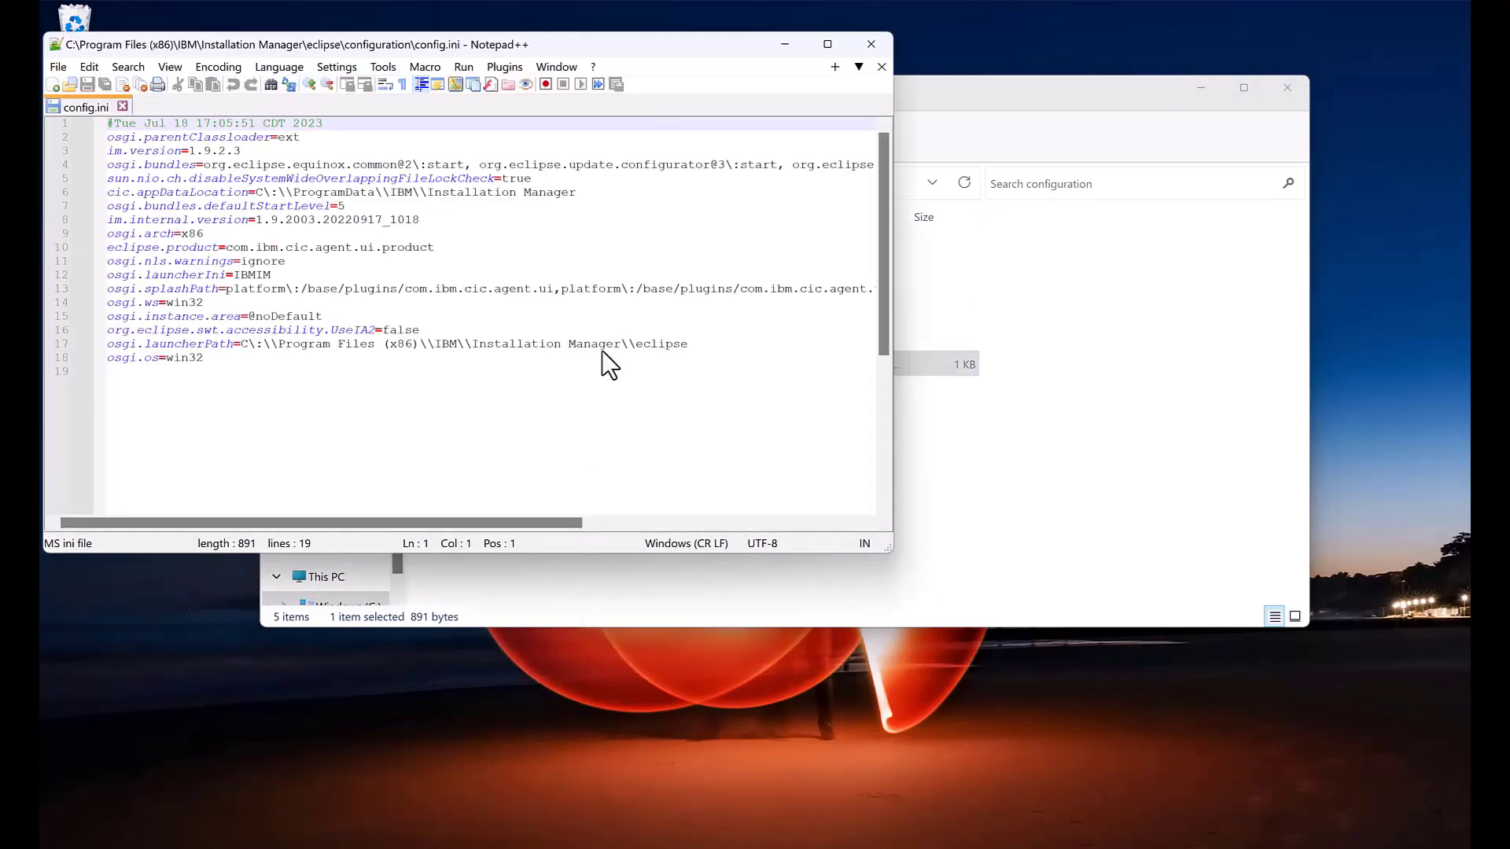
{"action": "left_click_drag", "start_coordinate": [649, 39], "coordinate": [877, 111]}
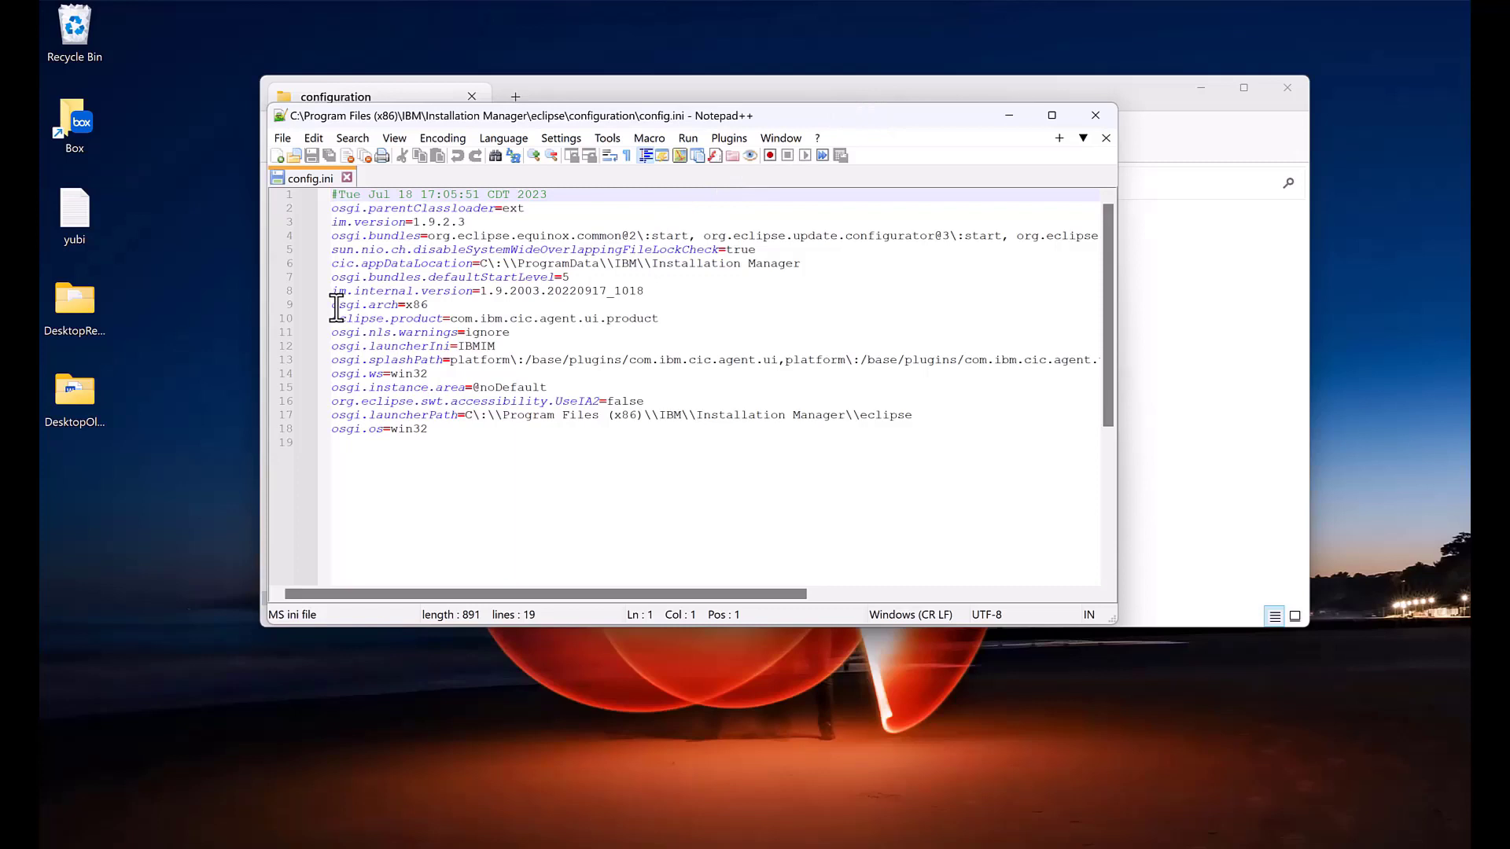
{"action": "left_click_drag", "start_coordinate": [336, 307], "coordinate": [436, 308]}
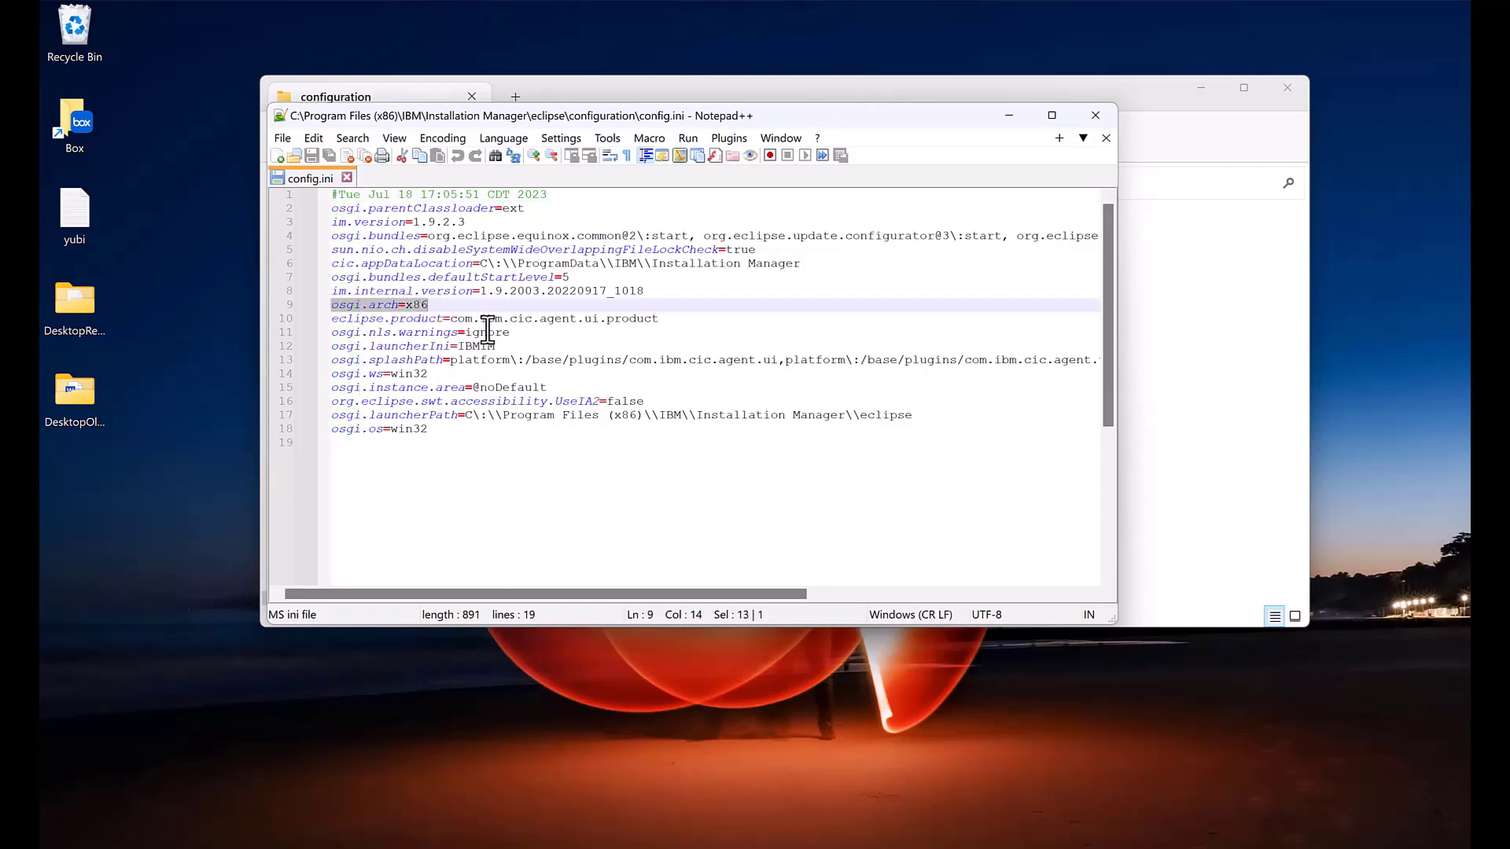
{"action": "left_click", "coordinate": [1094, 115]}
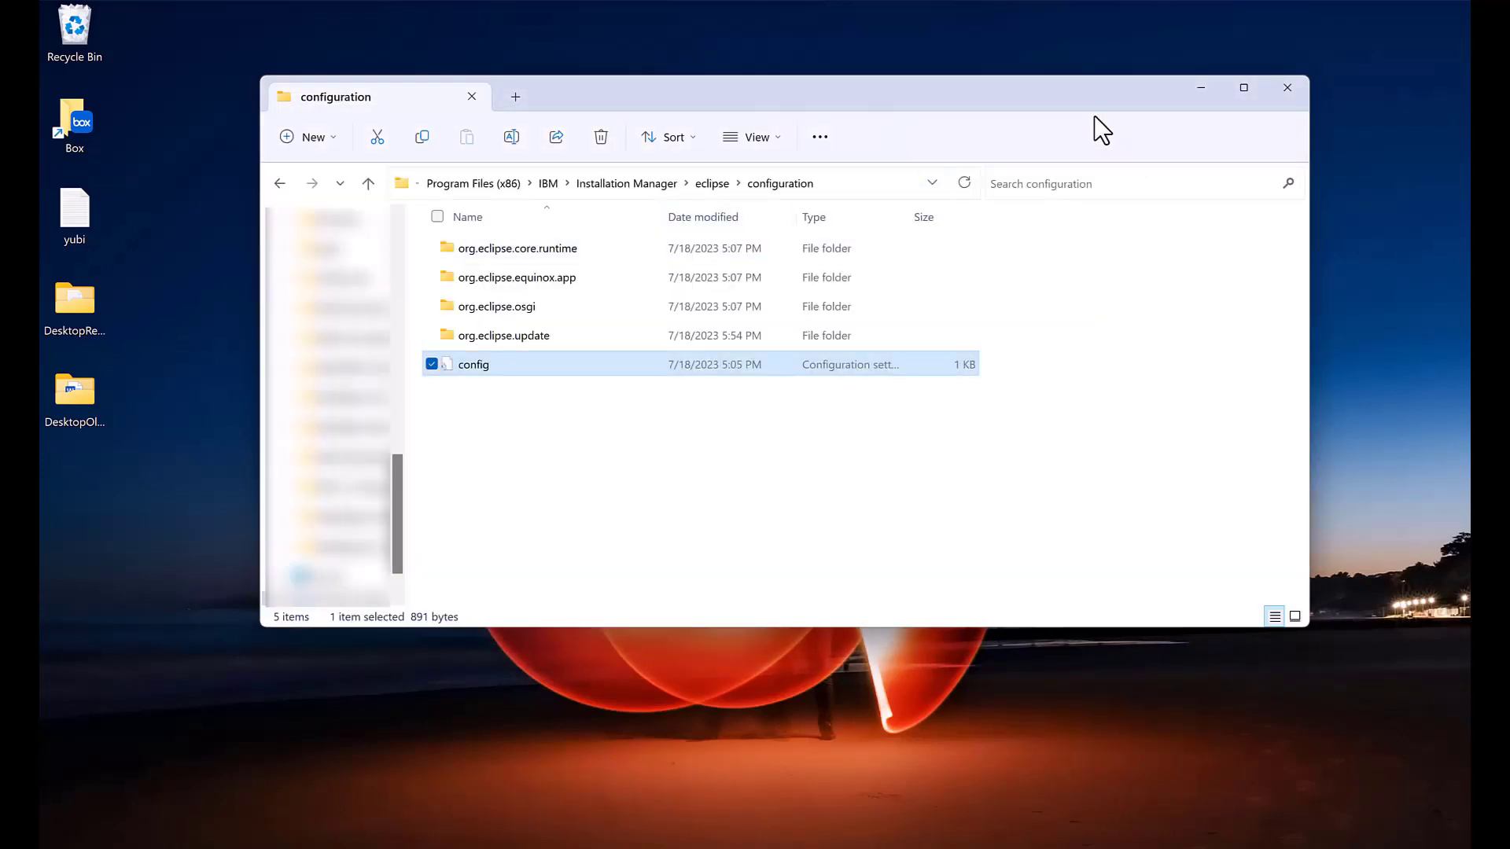
- From the desktop, go into IM64-bit\unzip\agent.installer\configuration and bring up the config file's context menu
{"action": "left_click", "coordinate": [1198, 88]}
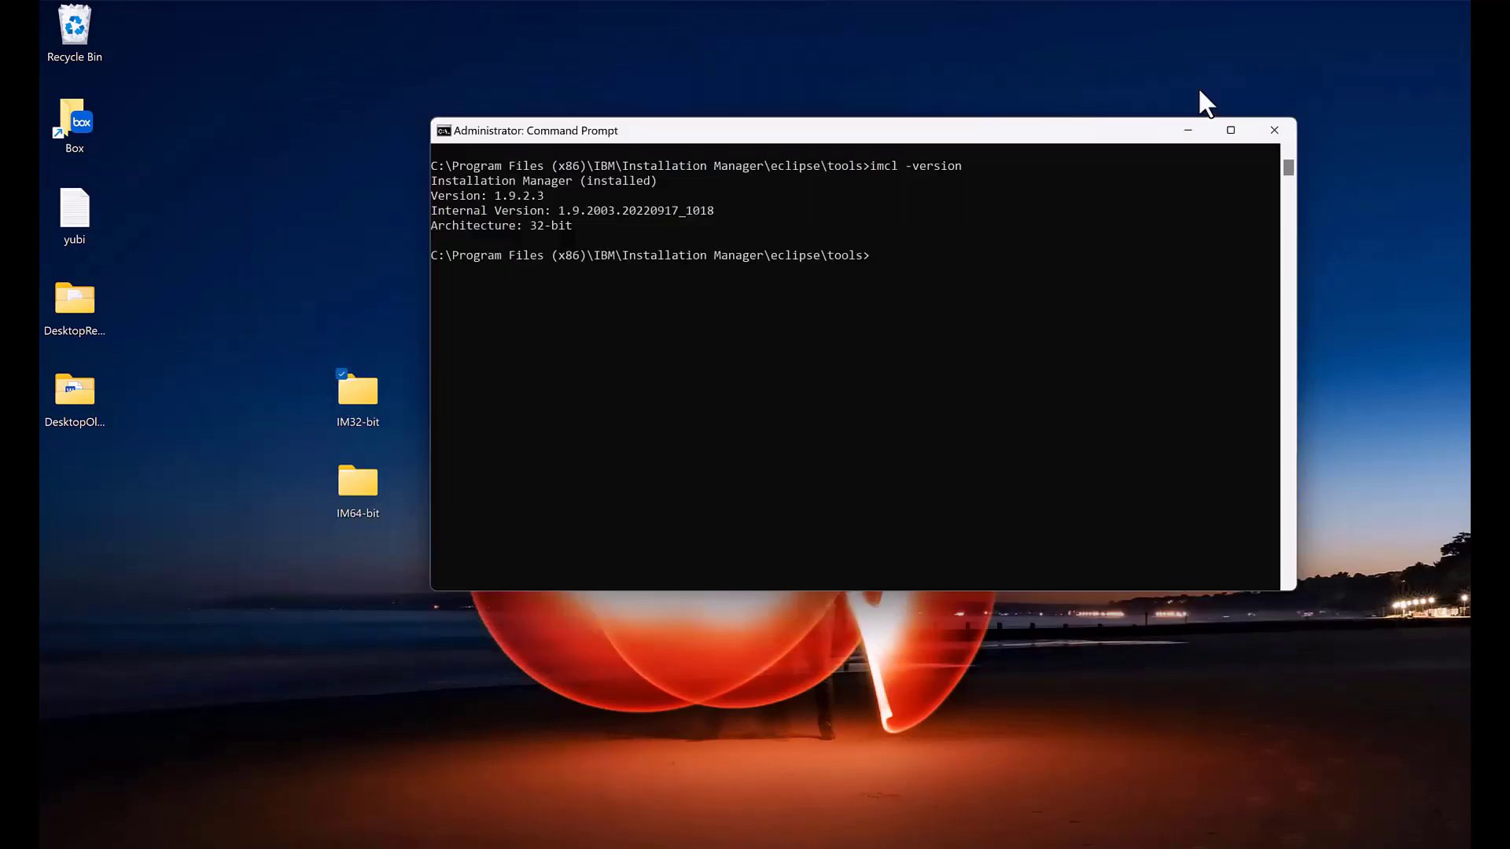
{"action": "left_click", "coordinate": [431, 54]}
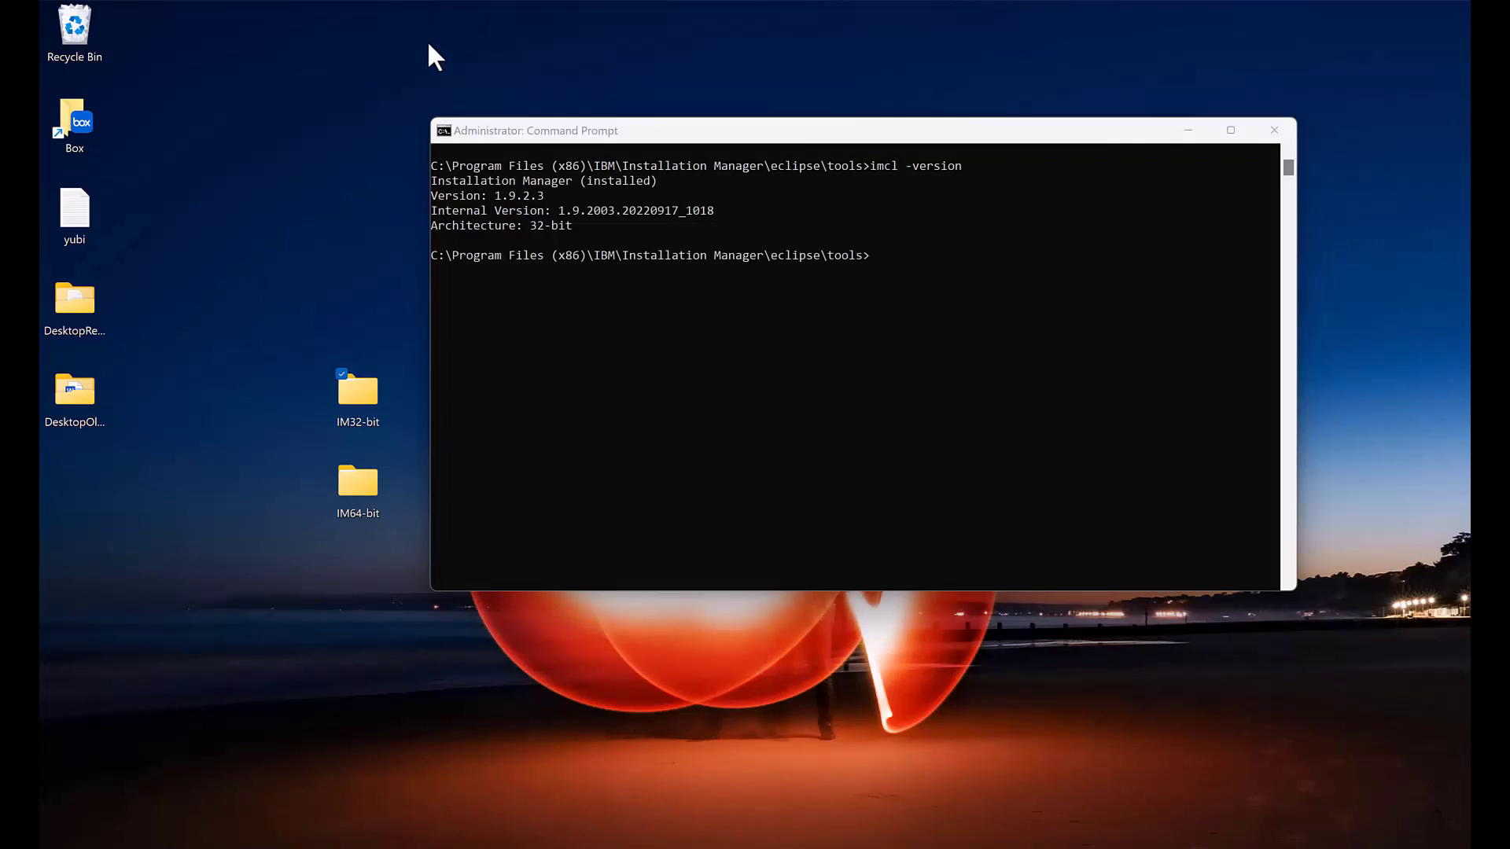
{"action": "left_click", "coordinate": [363, 500]}
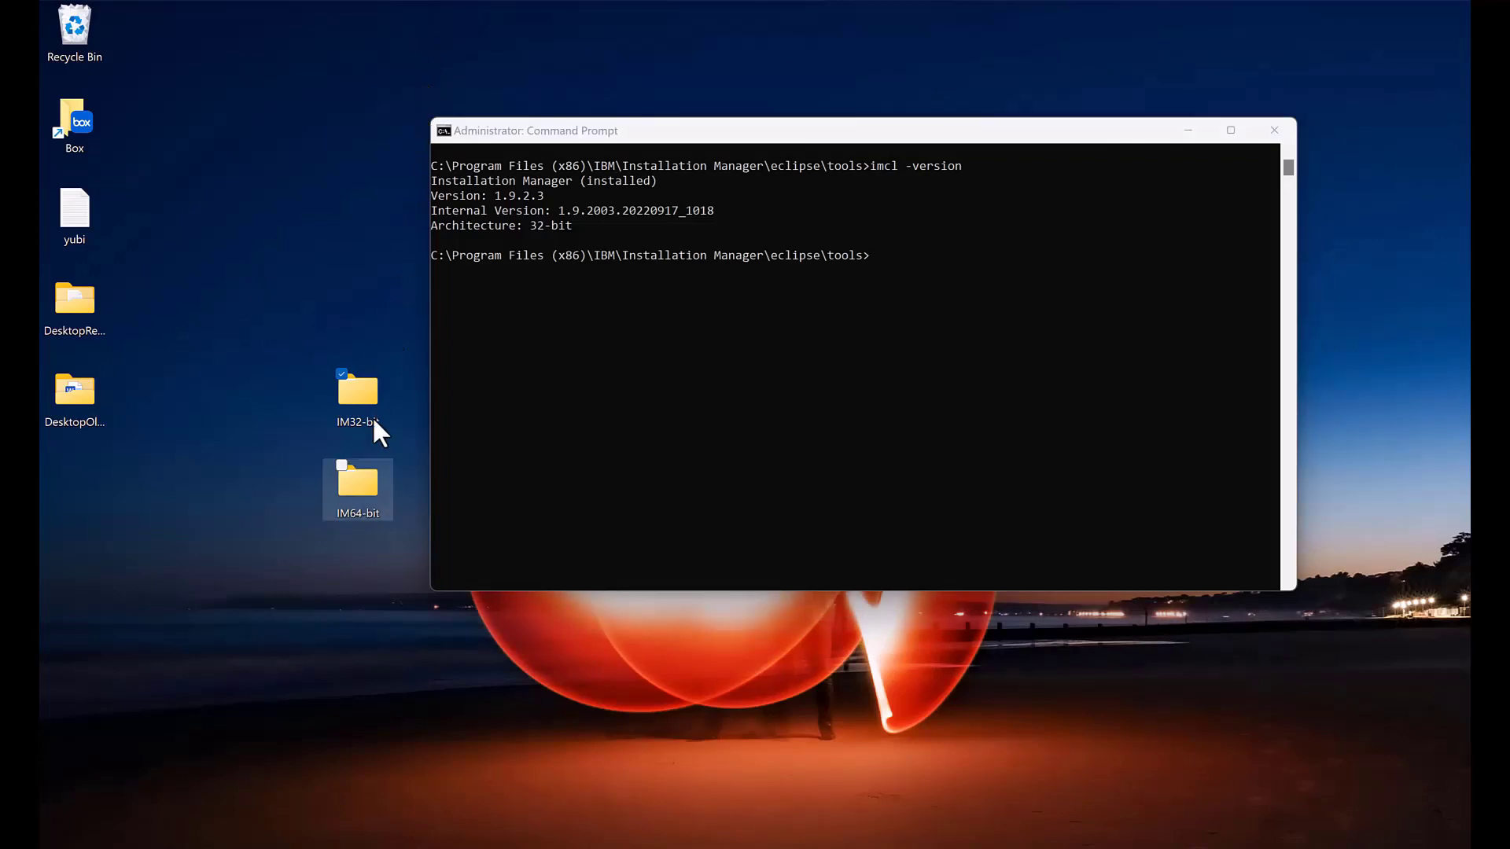
{"action": "double_click", "coordinate": [362, 499]}
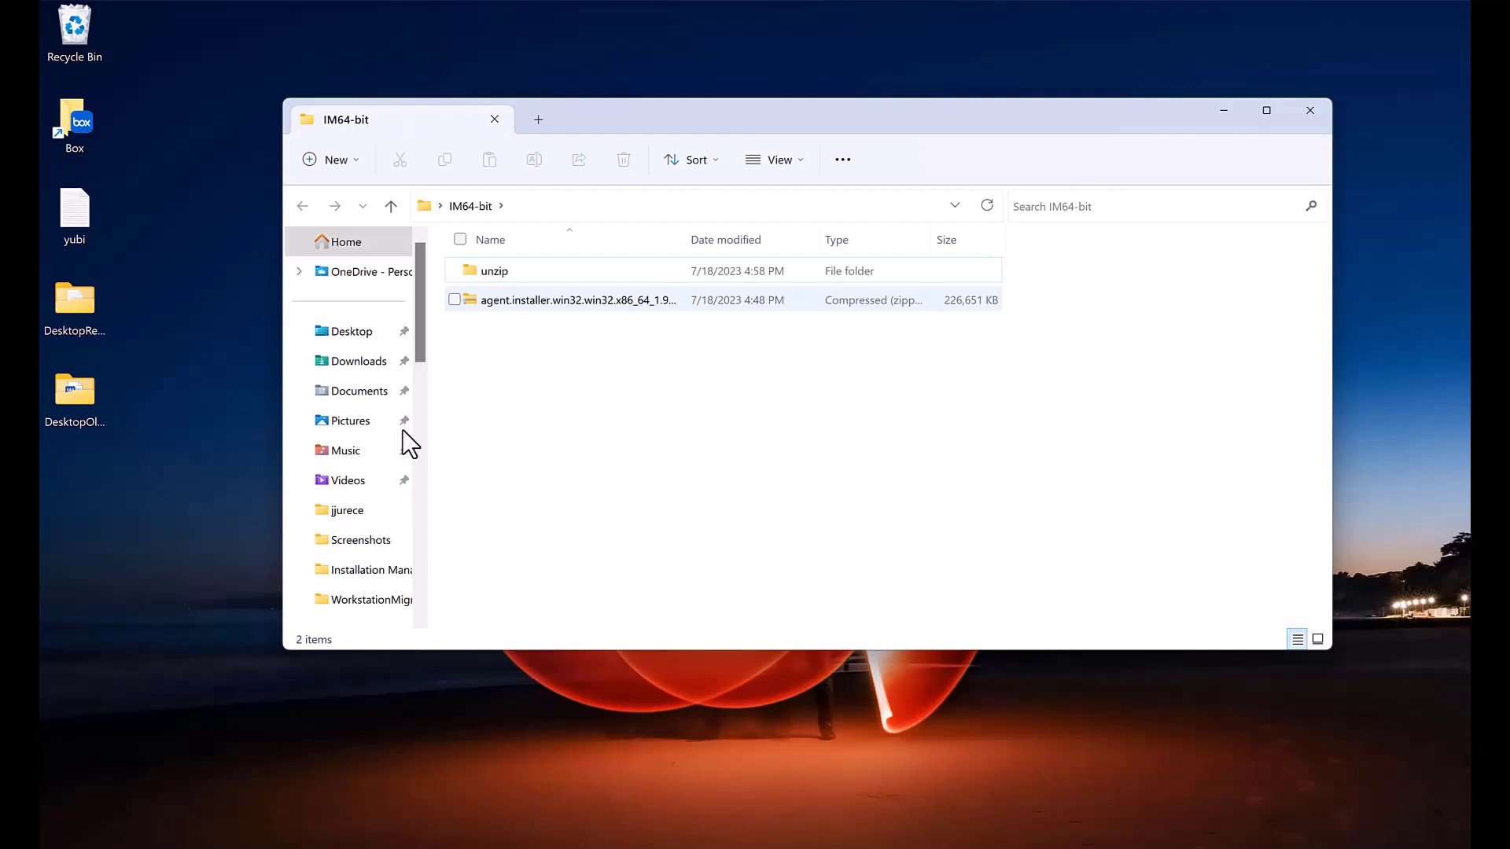
{"action": "double_click", "coordinate": [495, 271]}
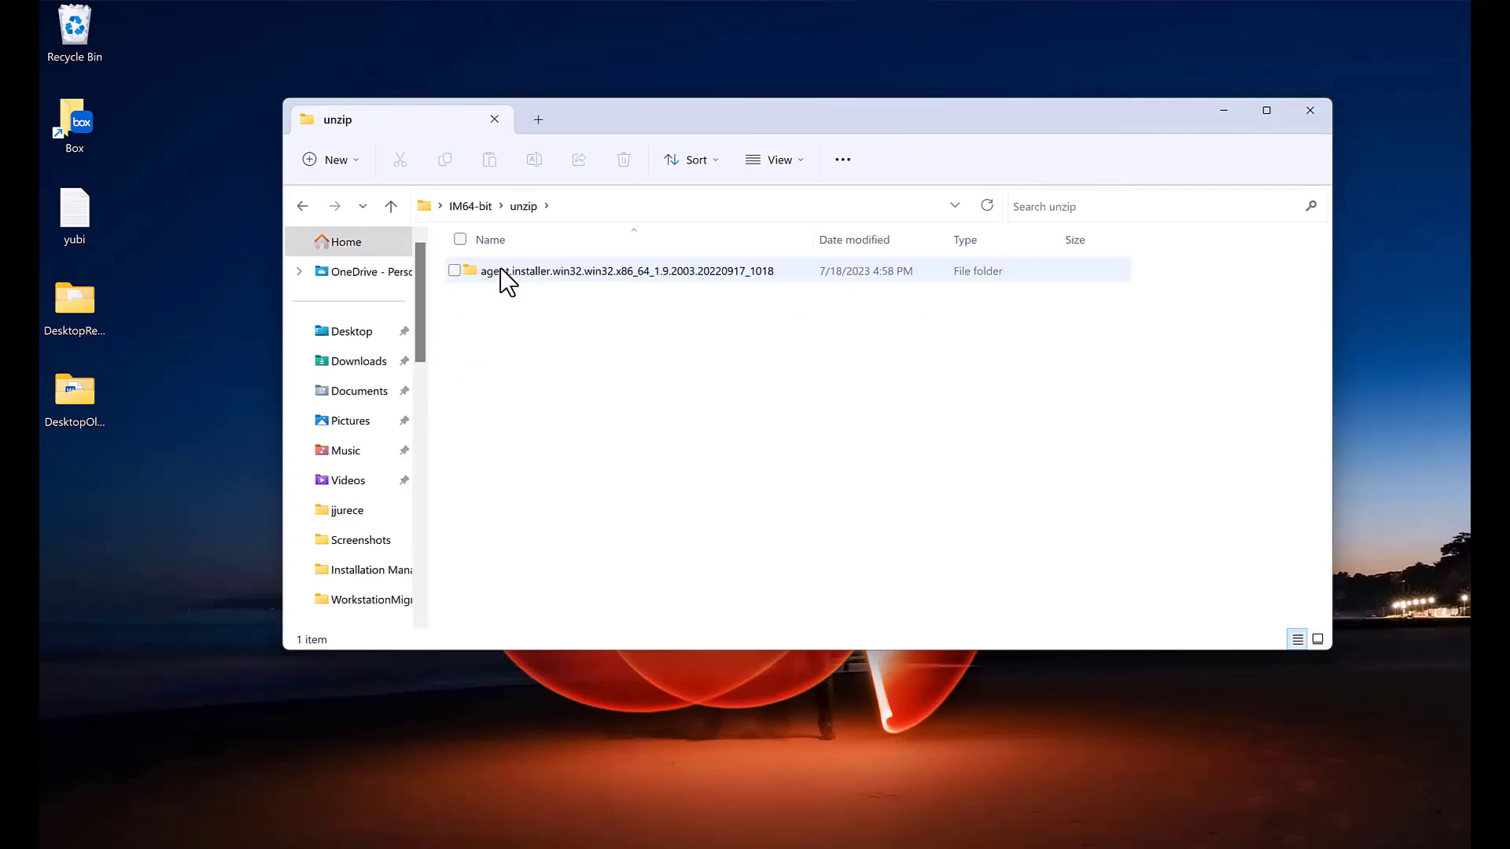
{"action": "double_click", "coordinate": [500, 270]}
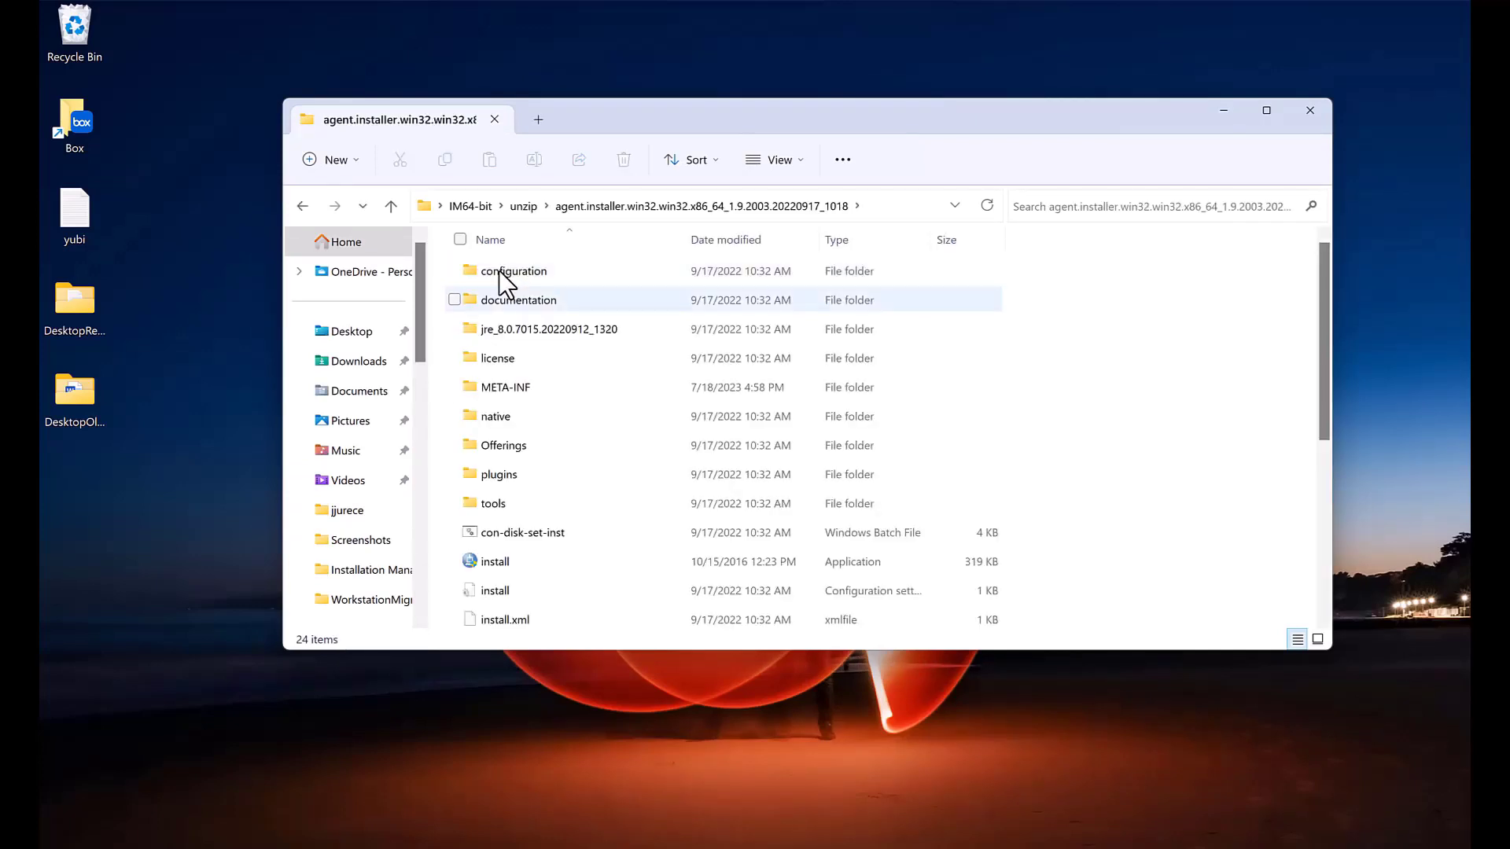
{"action": "double_click", "coordinate": [498, 271]}
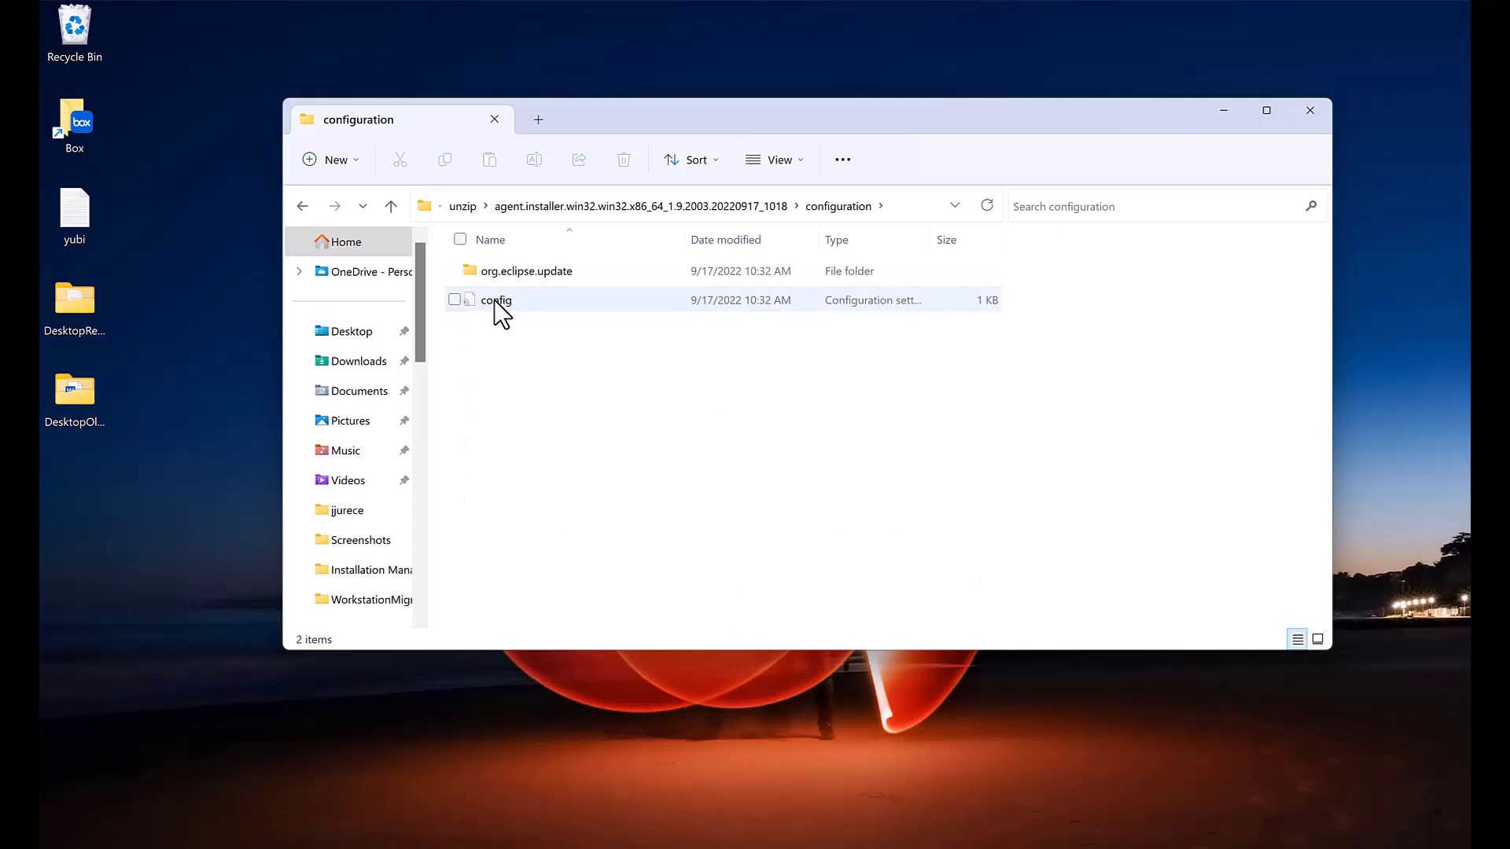
{"action": "right_click", "coordinate": [493, 299]}
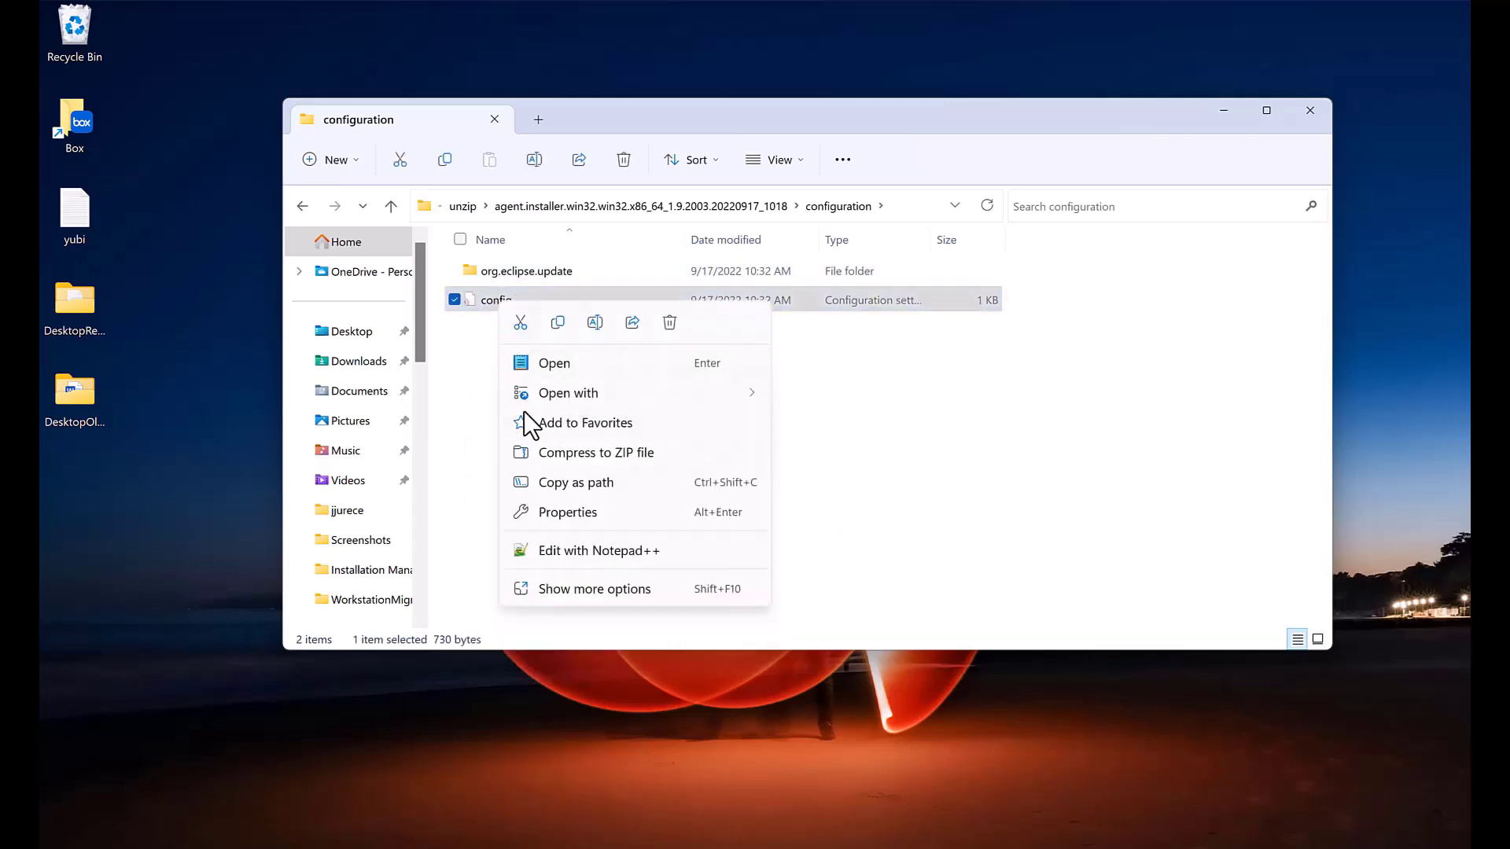
- Open the installer's config.ini in Notepad++, highlight osgi.arch=x86_64, then minimize the editor
{"action": "left_click", "coordinate": [560, 549]}
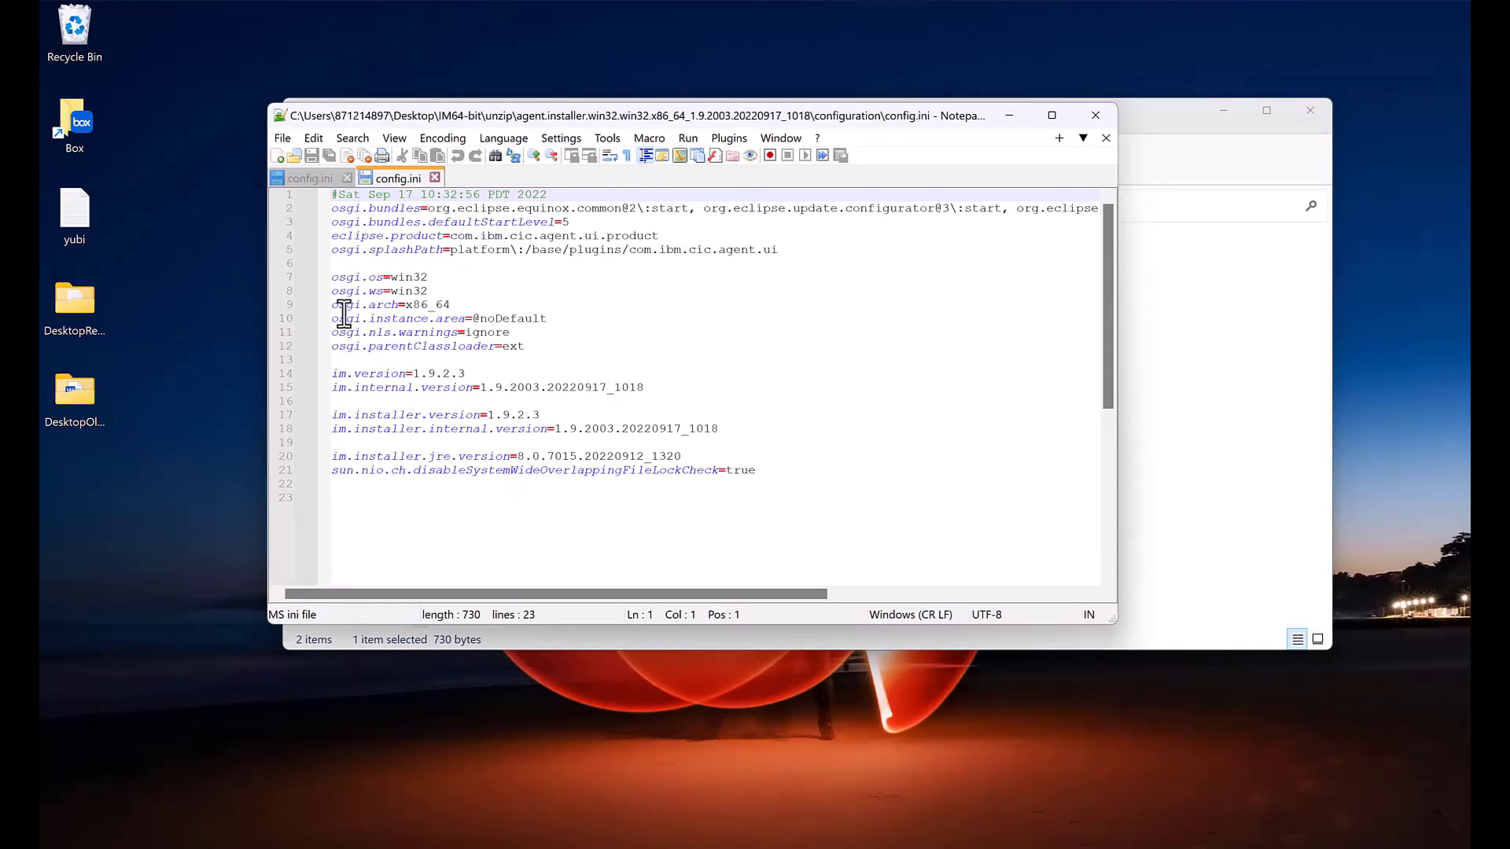
{"action": "left_click_drag", "start_coordinate": [333, 305], "coordinate": [456, 307]}
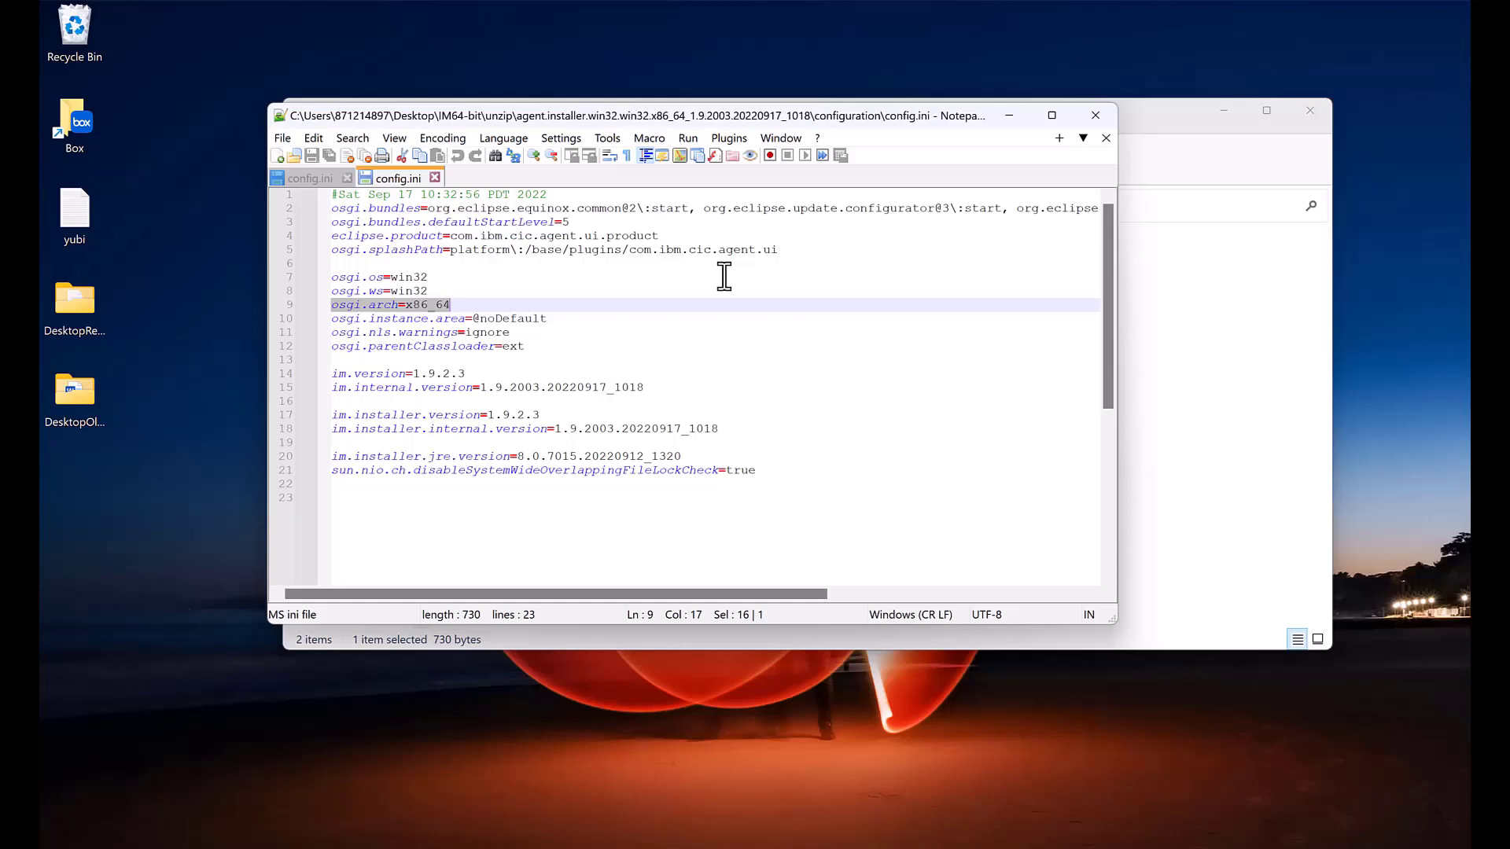
{"action": "left_click", "coordinate": [1008, 115]}
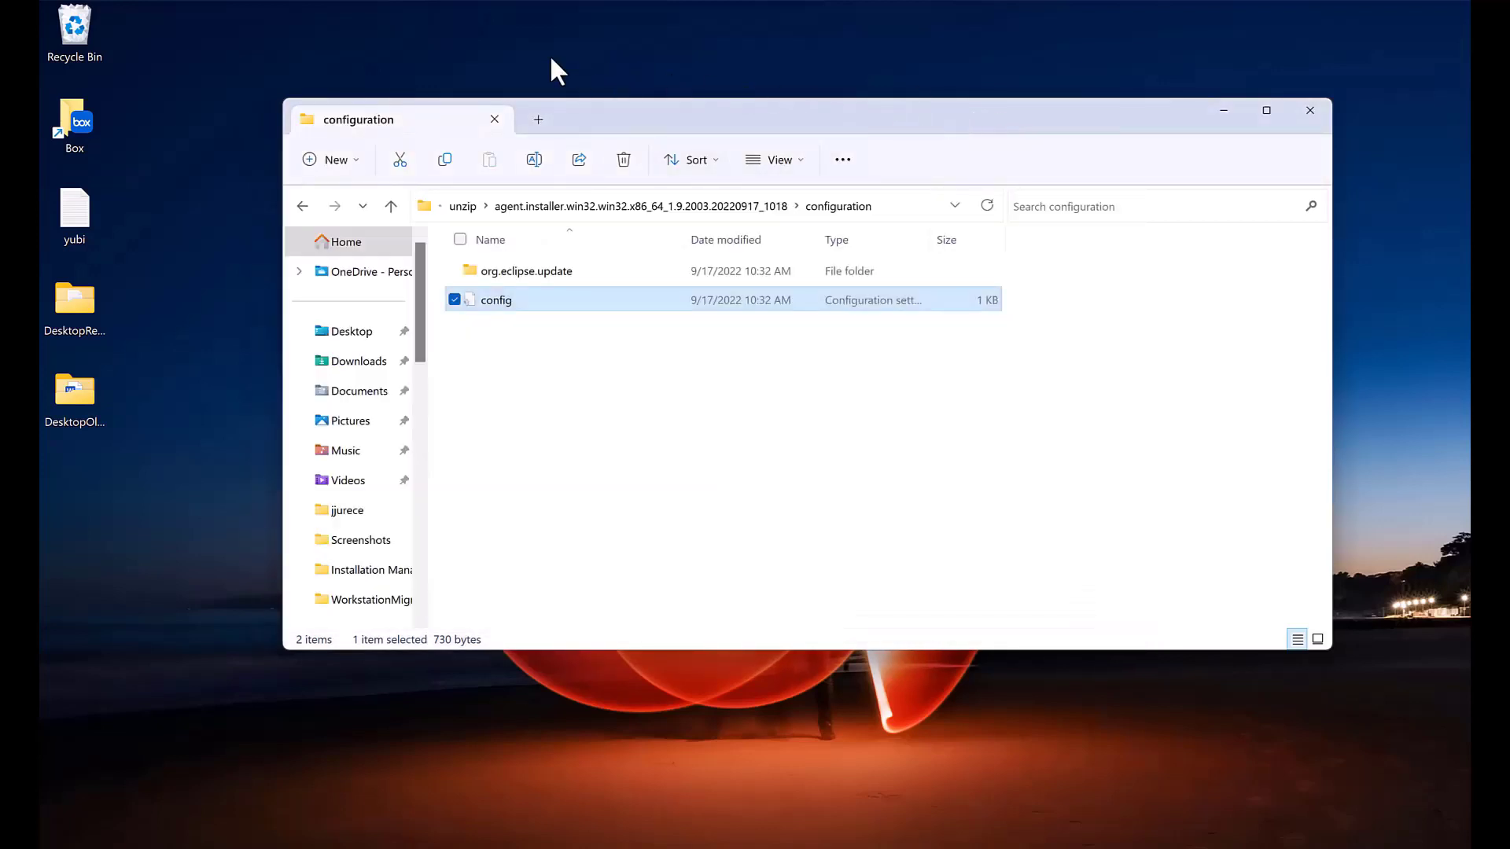
- Change the console directory to the pasted IM64-bit\unzip\agent.installer path
{"action": "key", "text": "super+Down"}
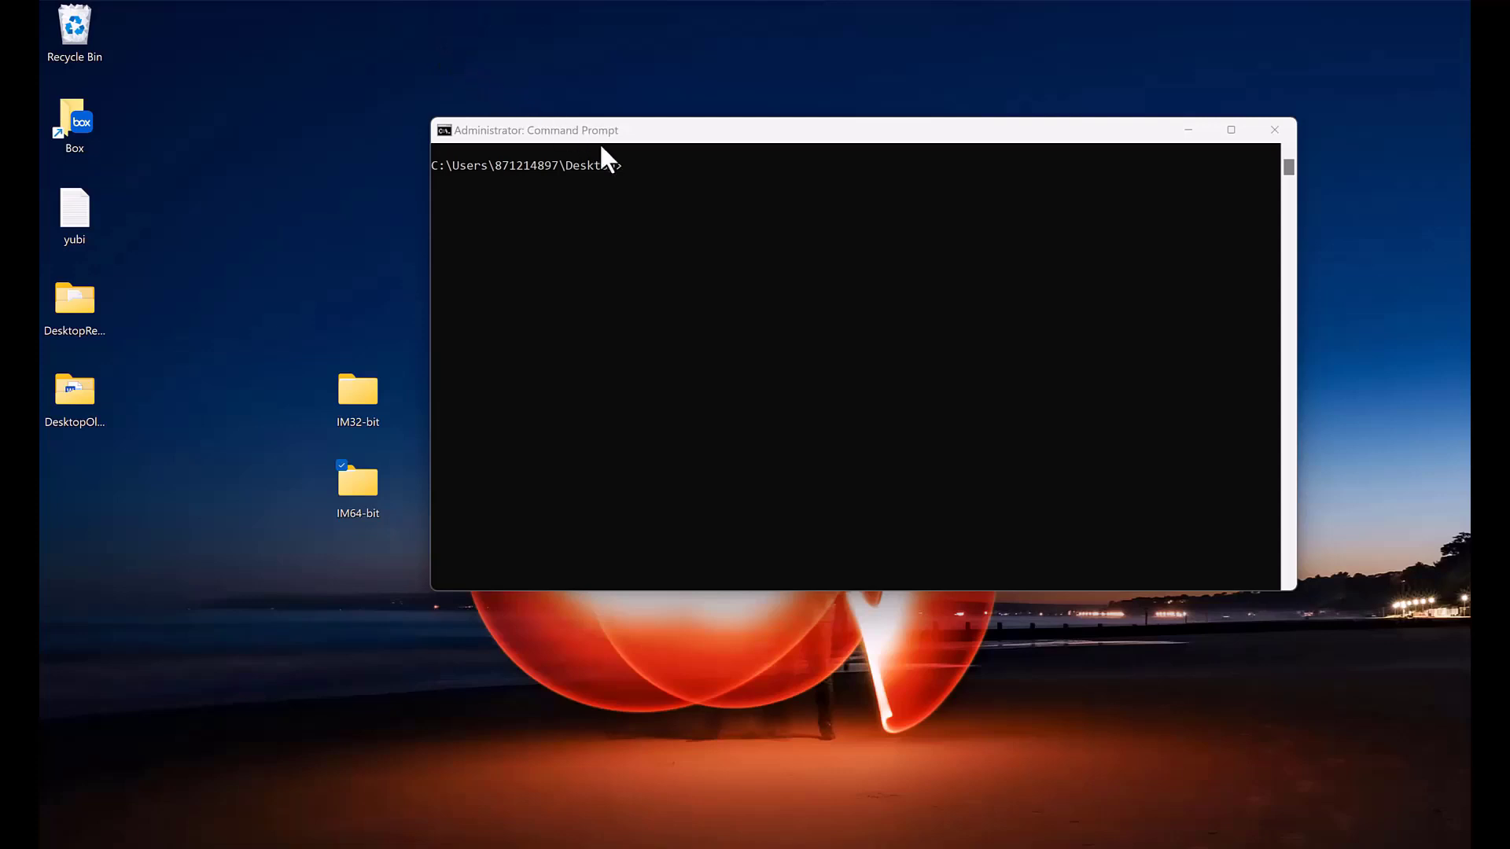
{"action": "left_click", "coordinate": [646, 176]}
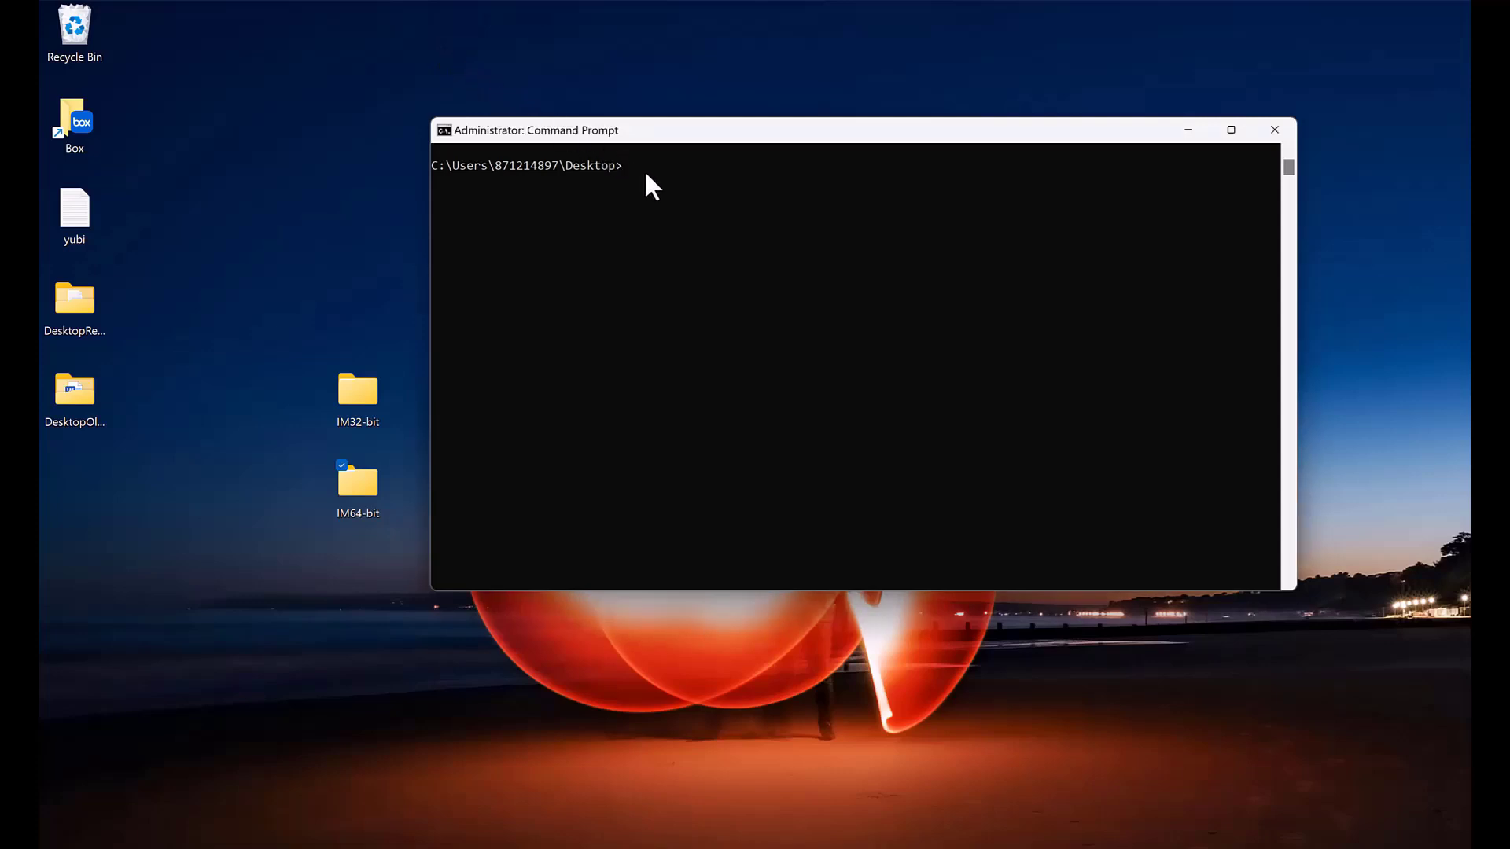
{"action": "type", "text": "cd"}
{"action": "key", "text": "ctrl+v"}
{"action": "key", "text": "Return"}
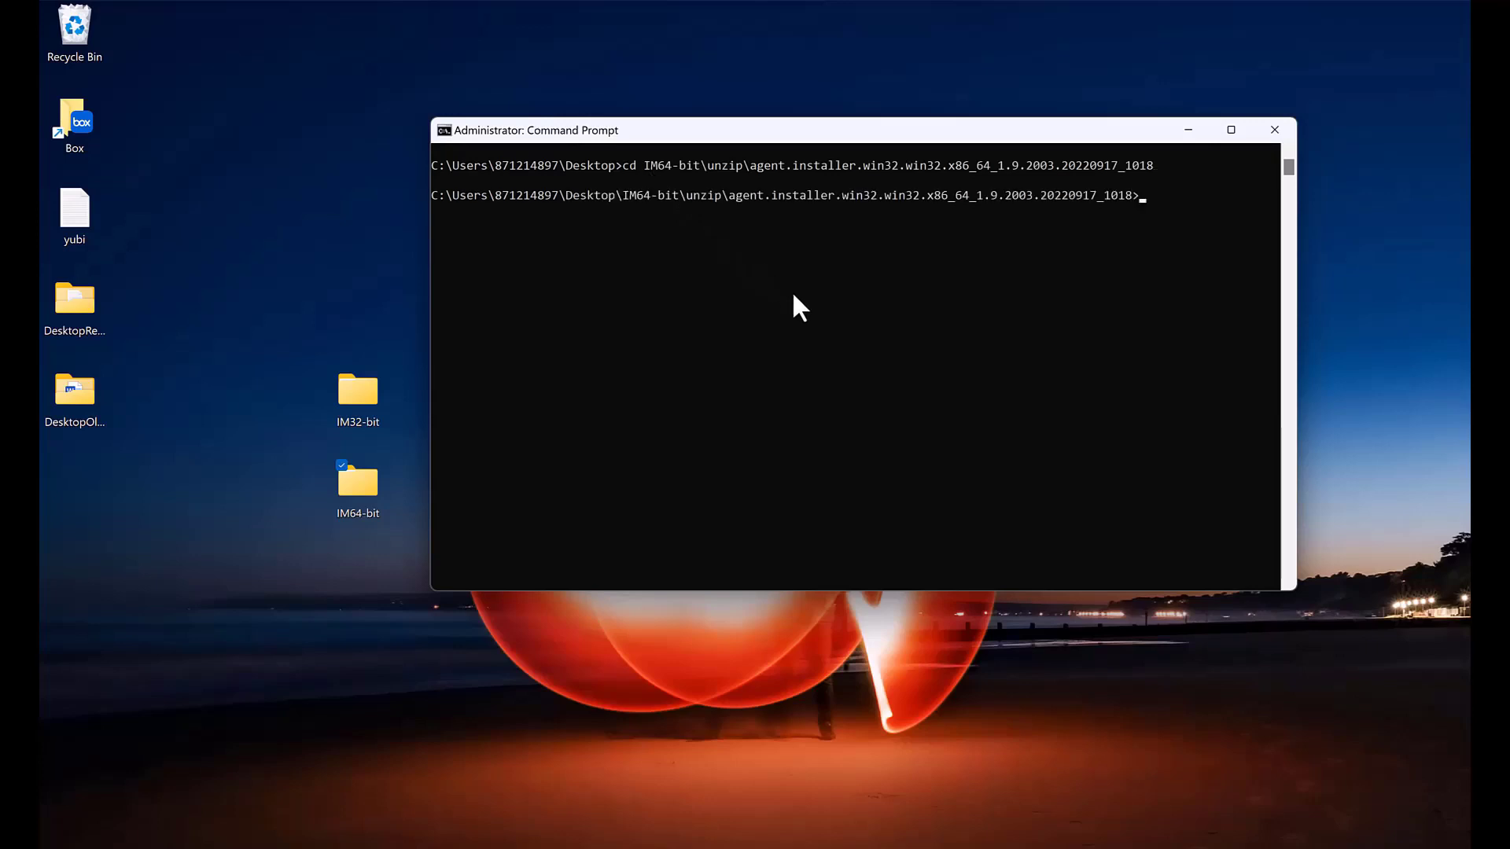
- List the installer folder with dir, confirming installc.exe is present
{"action": "type", "text": "dir"}
{"action": "key", "text": "Return"}
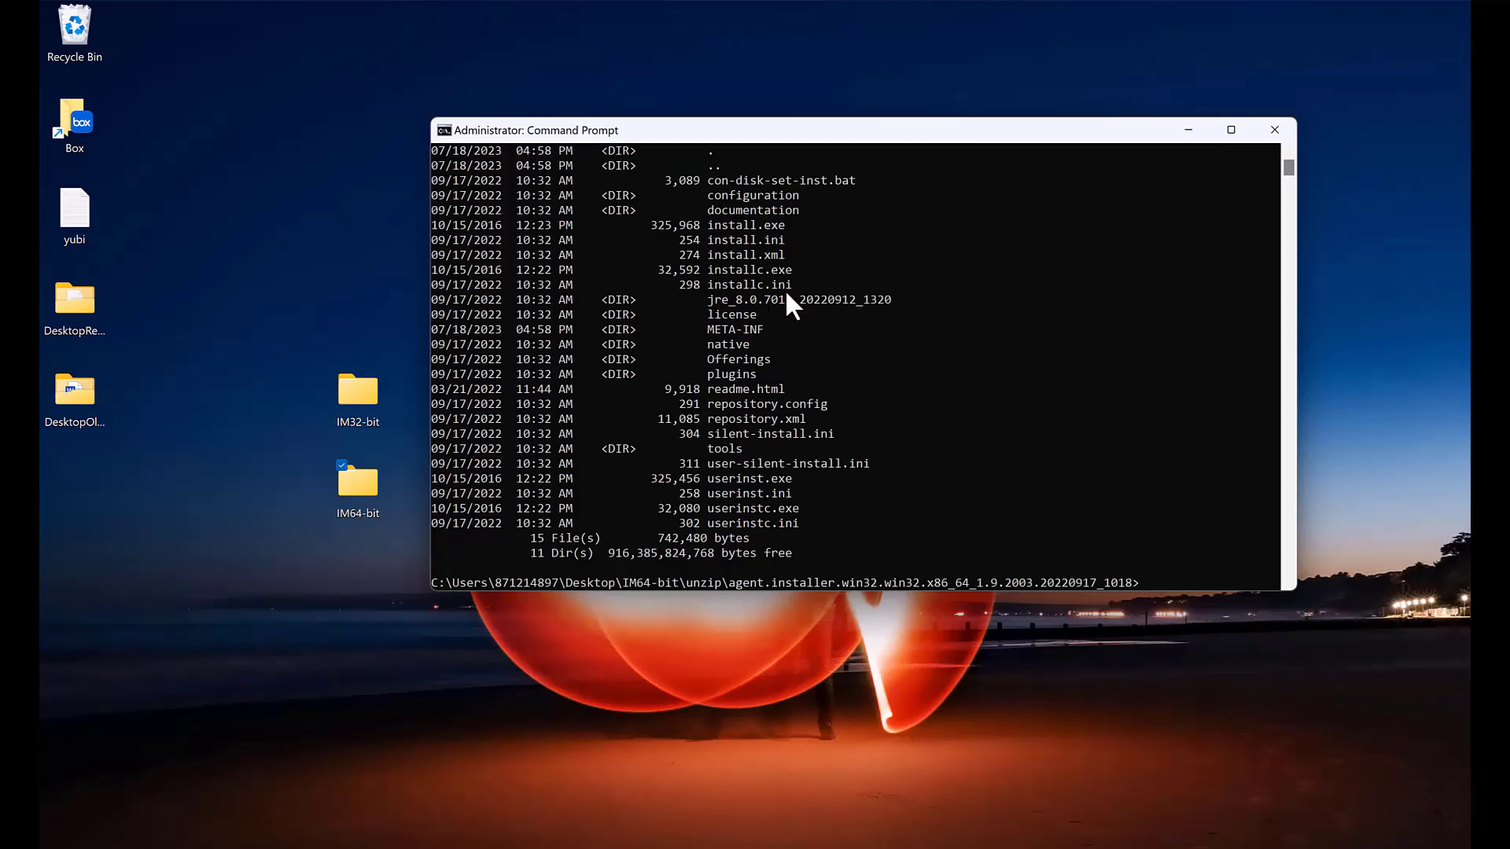
{"action": "double_click", "coordinate": [709, 272]}
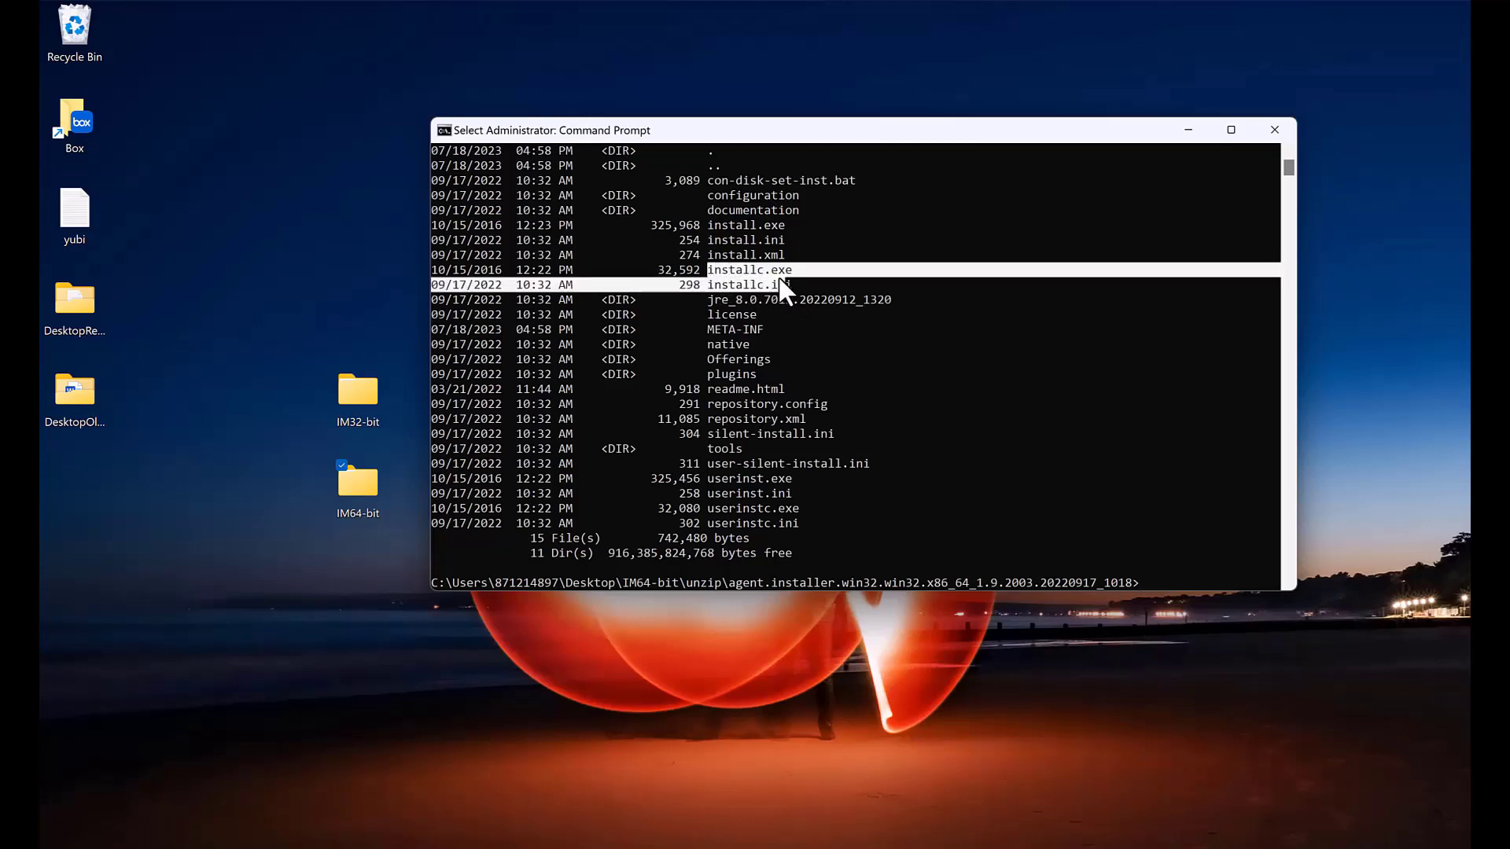
{"action": "left_click", "coordinate": [987, 227]}
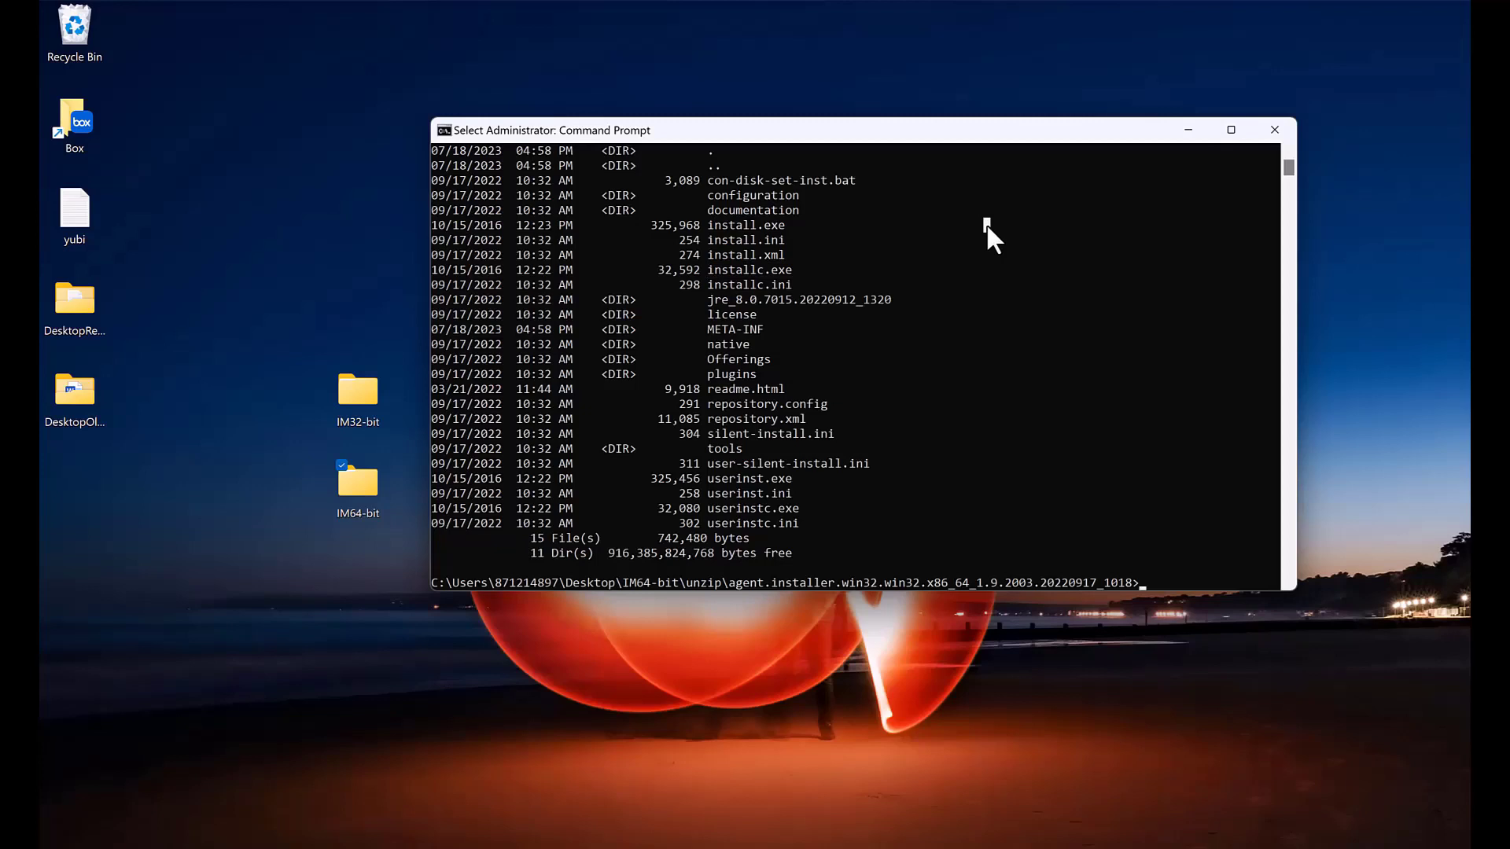
{"action": "left_click", "coordinate": [441, 59]}
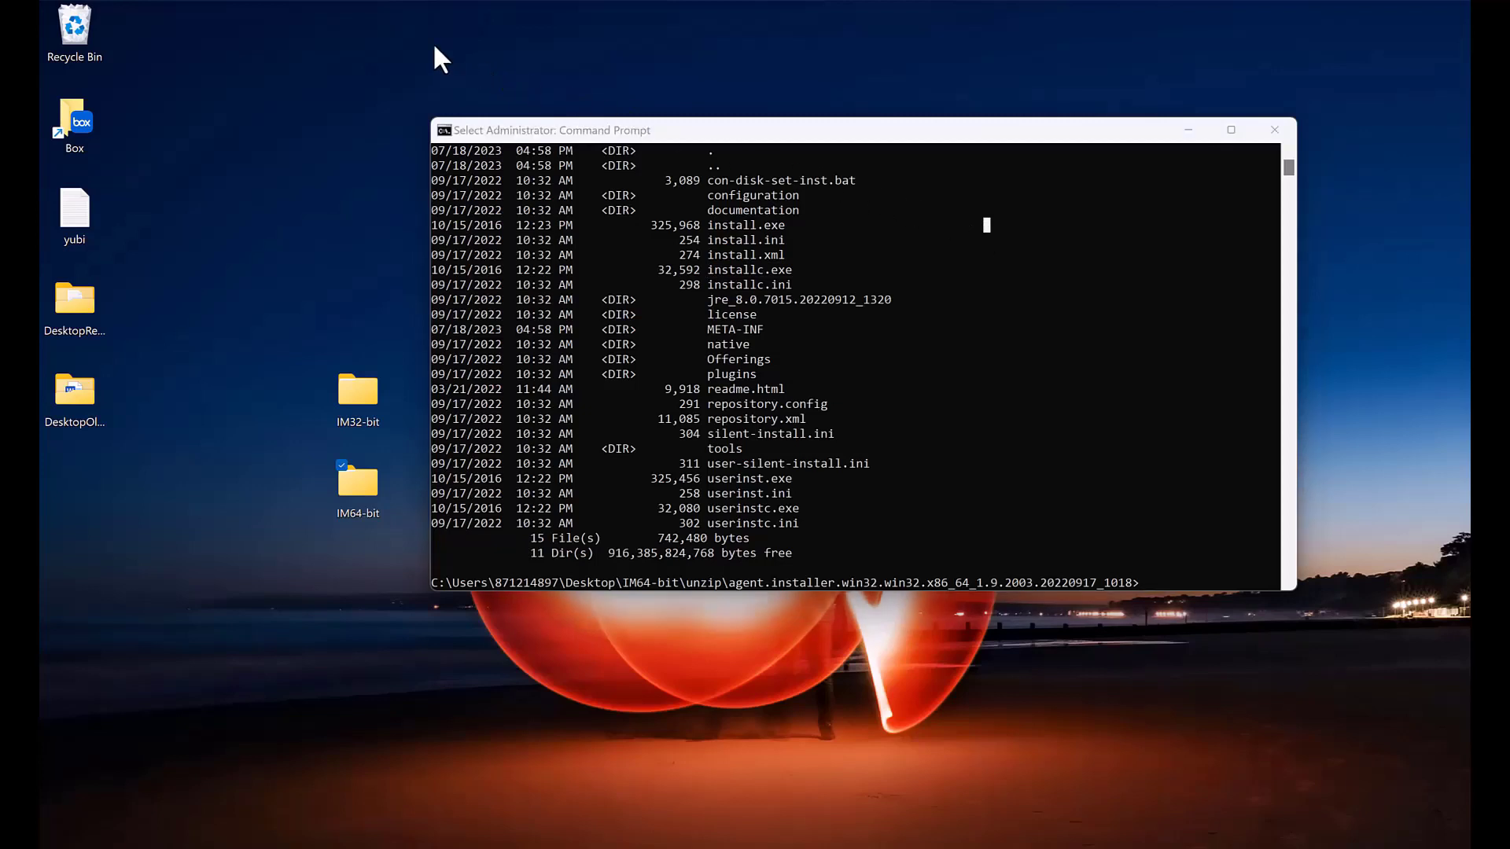
{"action": "left_click", "coordinate": [1166, 577]}
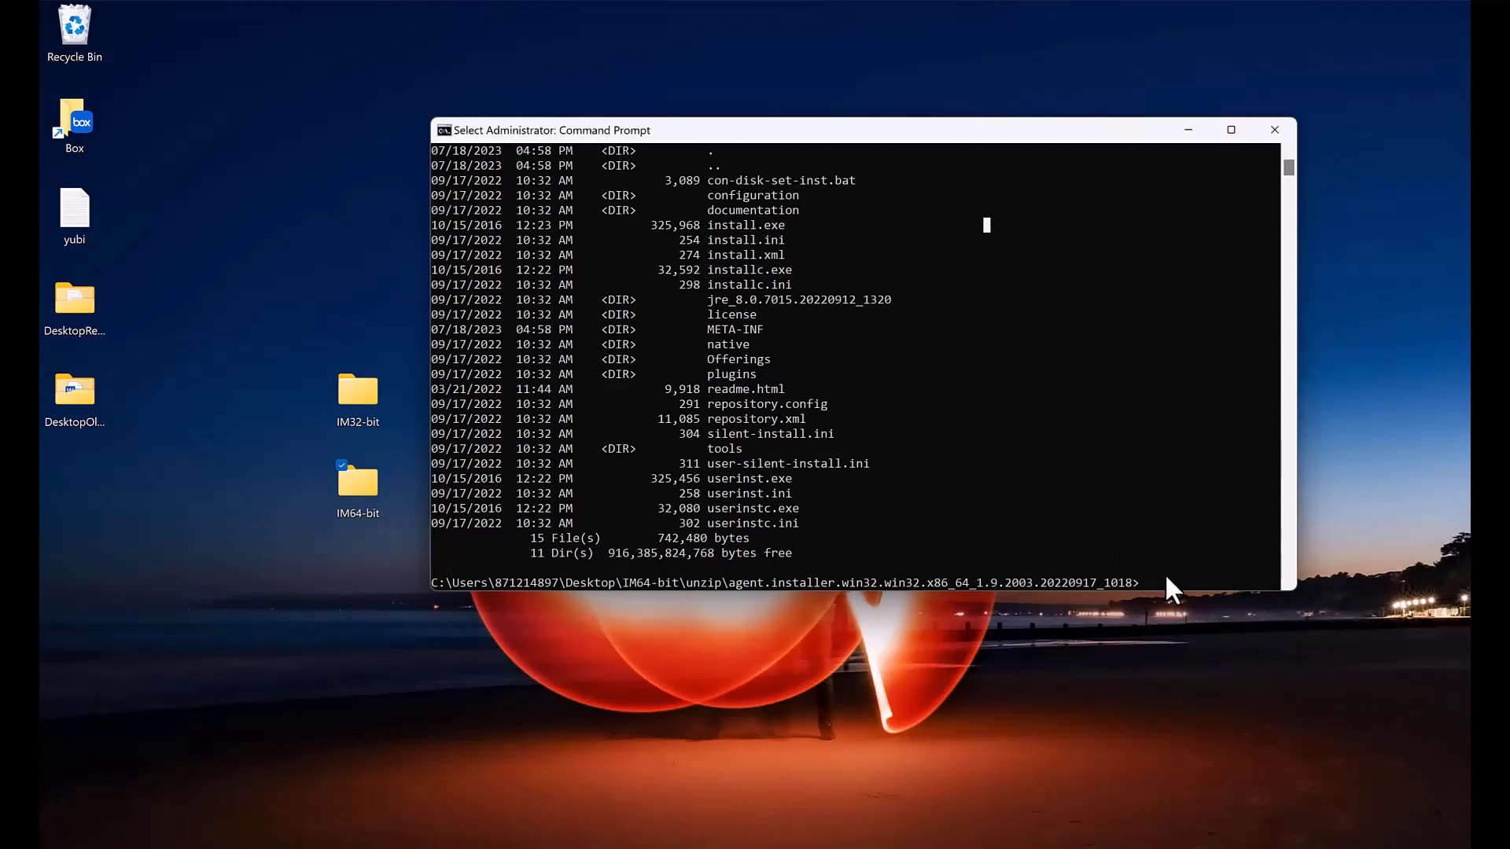
- Clear the console and run installc.exe -reinstallIM -acceptLicense -s for a silent 64-bit reinstall
{"action": "type", "text": "cls"}
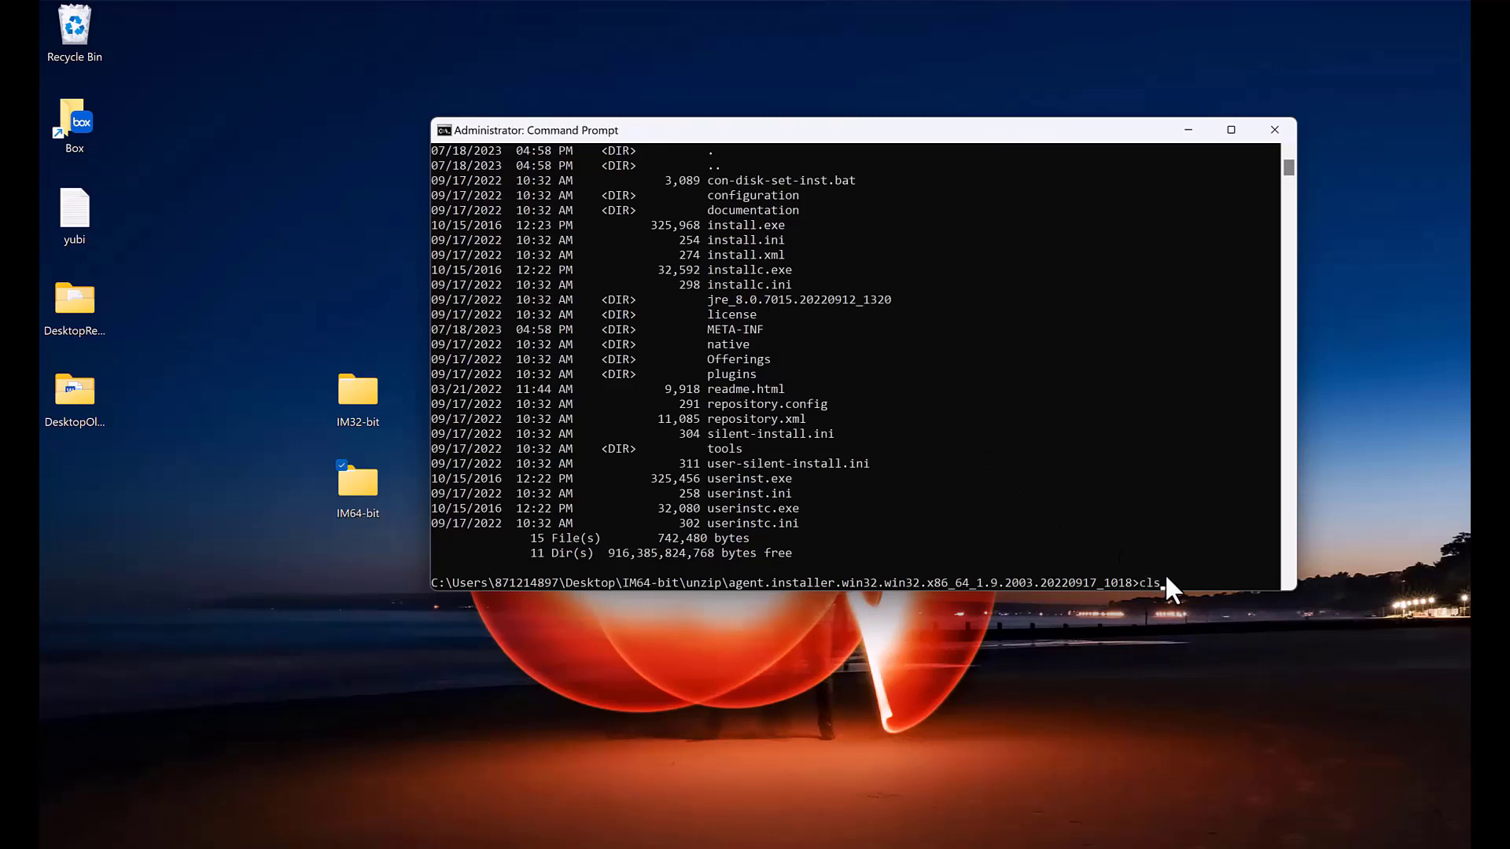
{"action": "key", "text": "Return"}
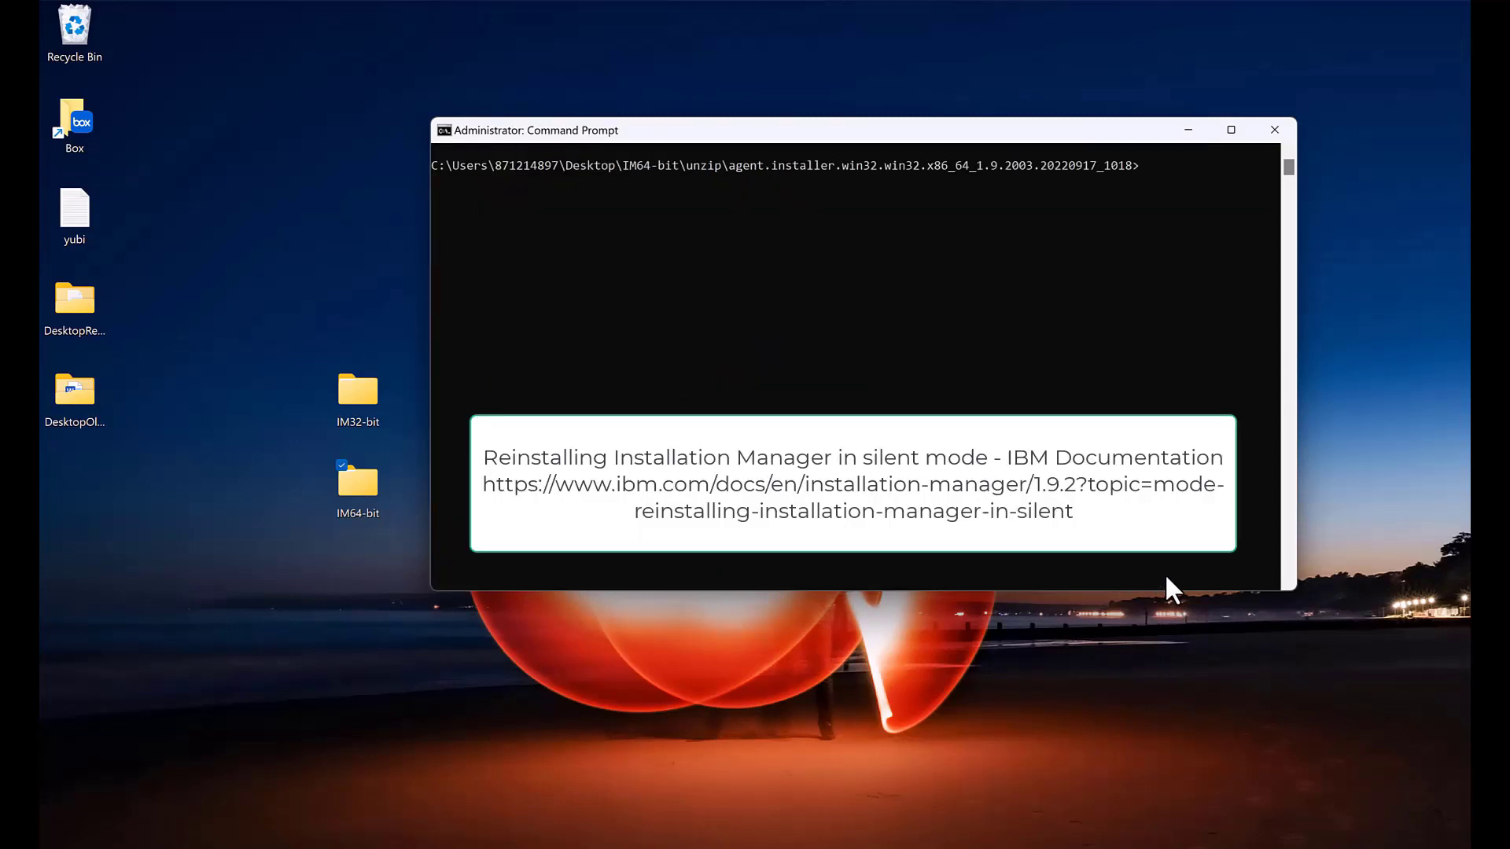
{"action": "type", "text": "installc.exe -reinstallIM -acceptLicense"}
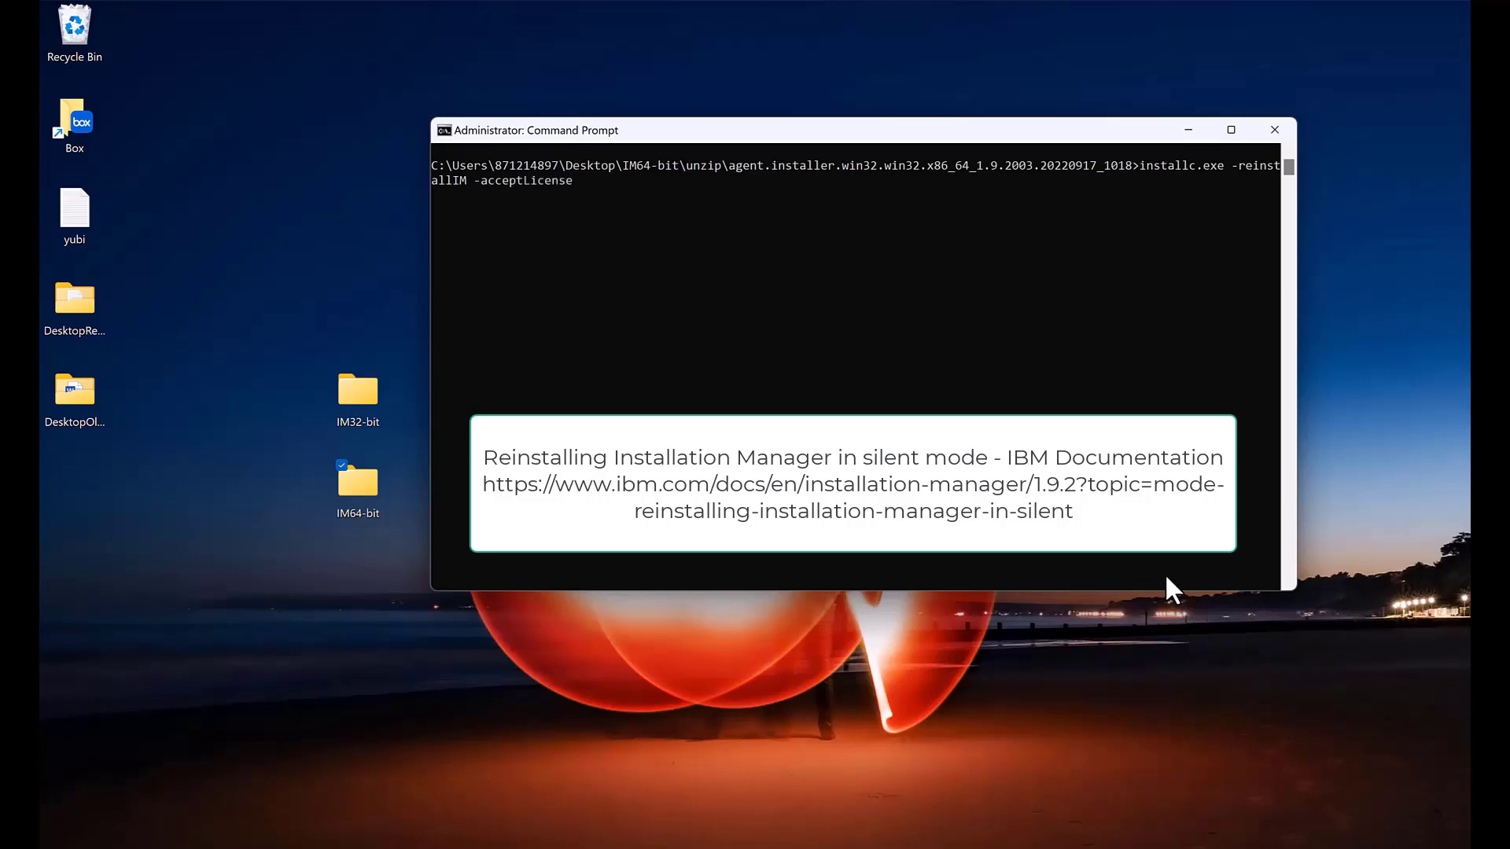
{"action": "type", "text": " -sP"}
{"action": "key", "text": "Return"}
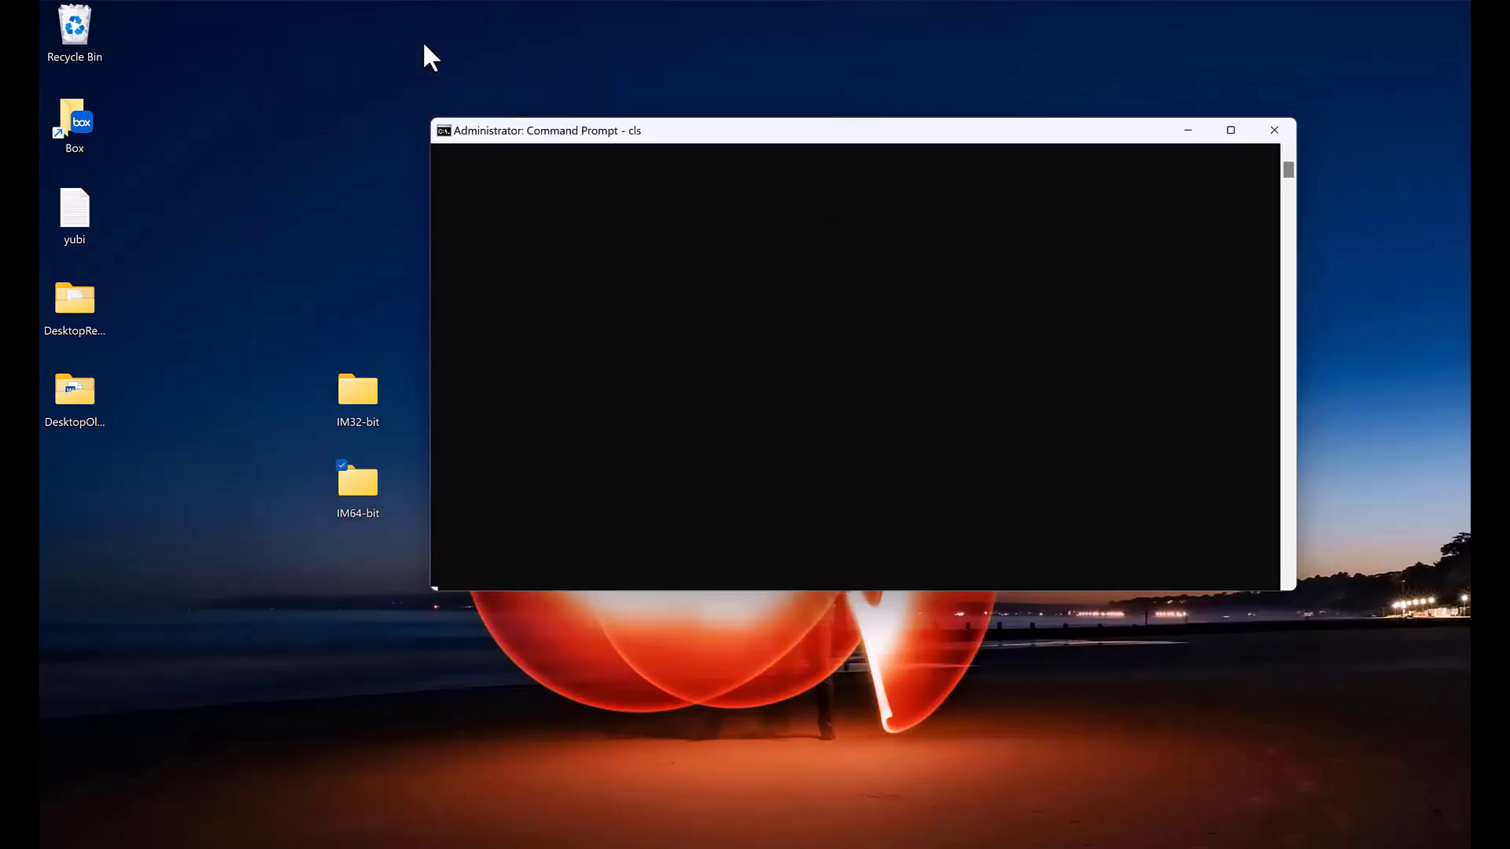
- List the Installation Manager folder and move into eclipse/tools
{"action": "type", "text": "dir"}
{"action": "key", "text": "Return"}
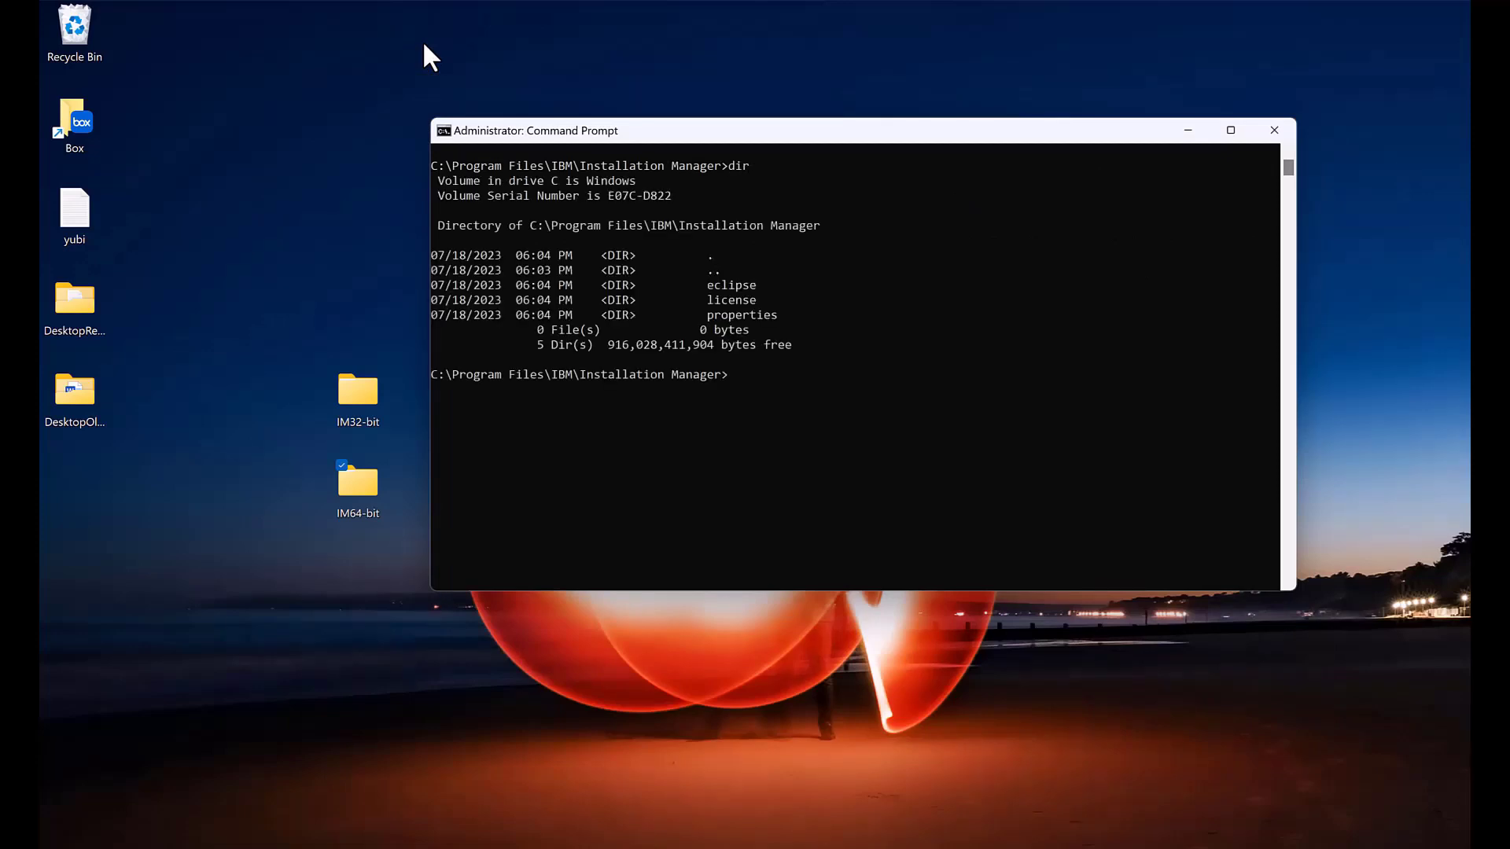
{"action": "type", "text": "cd eclipse/tools"}
{"action": "key", "text": "Return"}
- Run imcl -version and highlight the result showing 64-bit architecture
{"action": "type", "text": "imcl"}
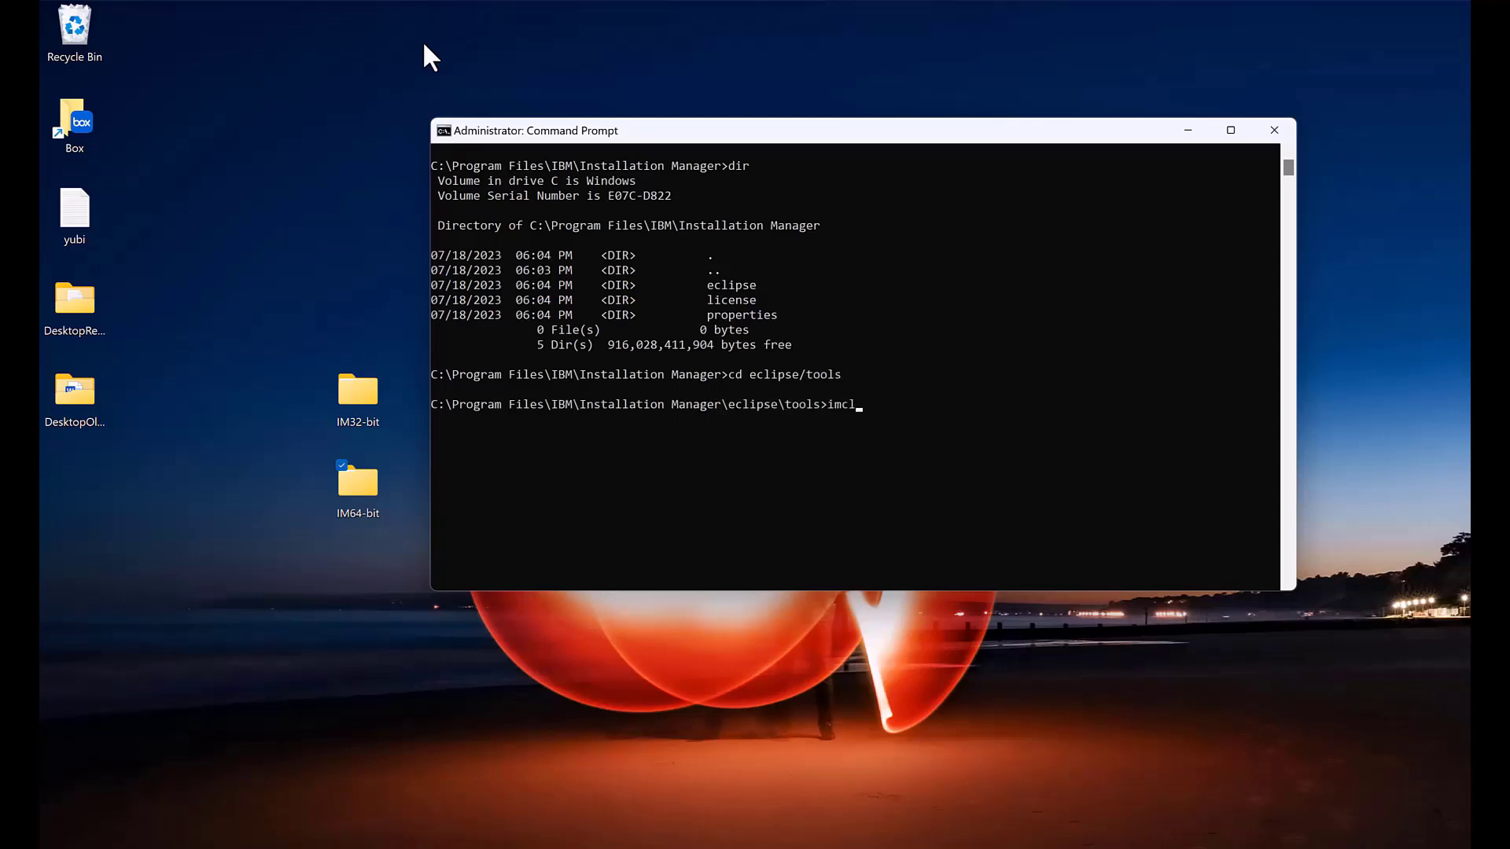
{"action": "type", "text": " -version"}
{"action": "key", "text": "Return"}
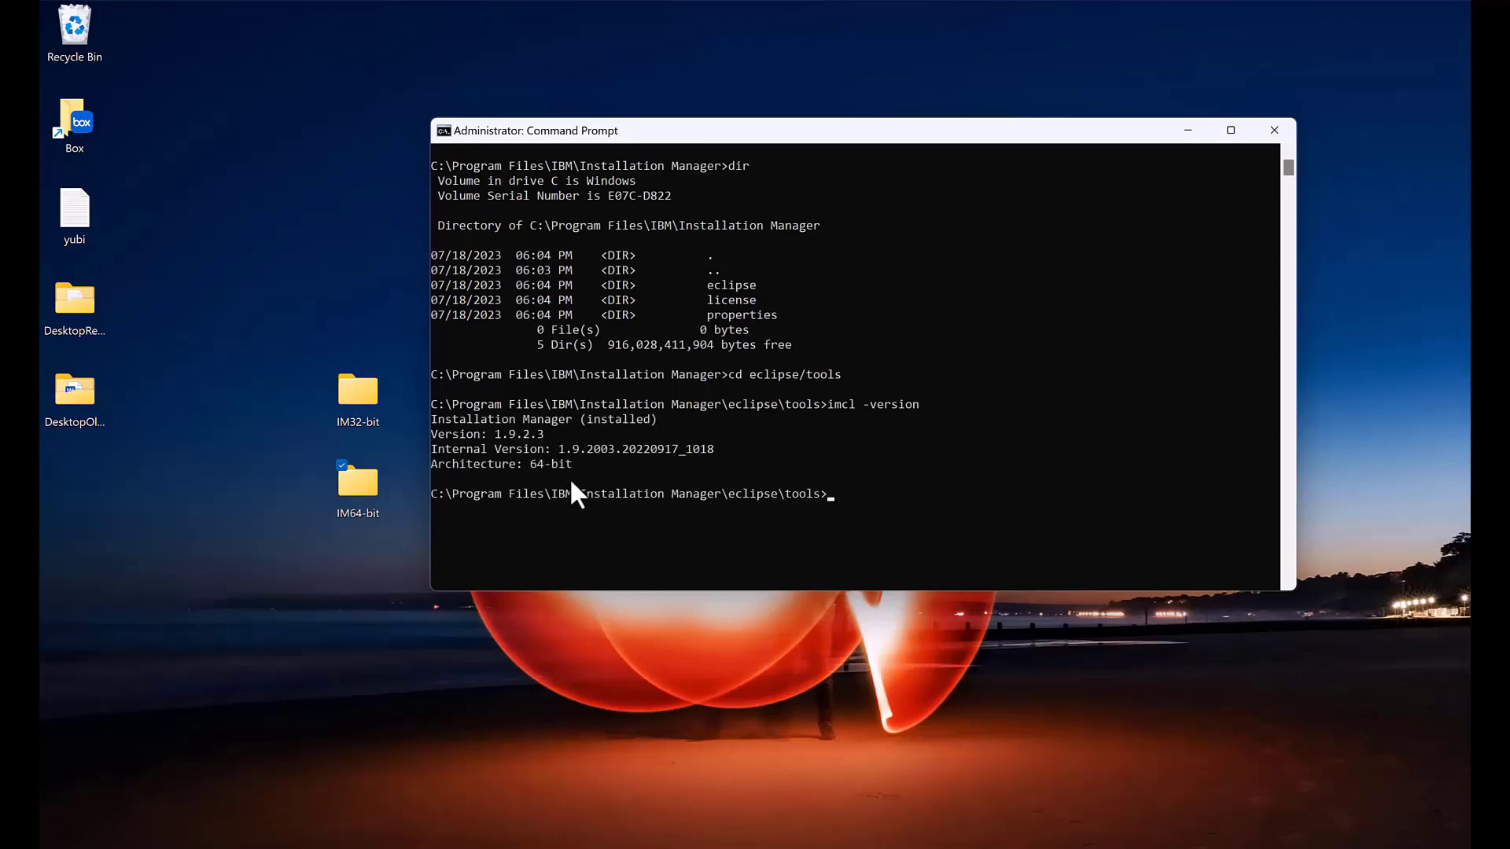
{"action": "left_click_drag", "start_coordinate": [495, 466], "coordinate": [573, 472]}
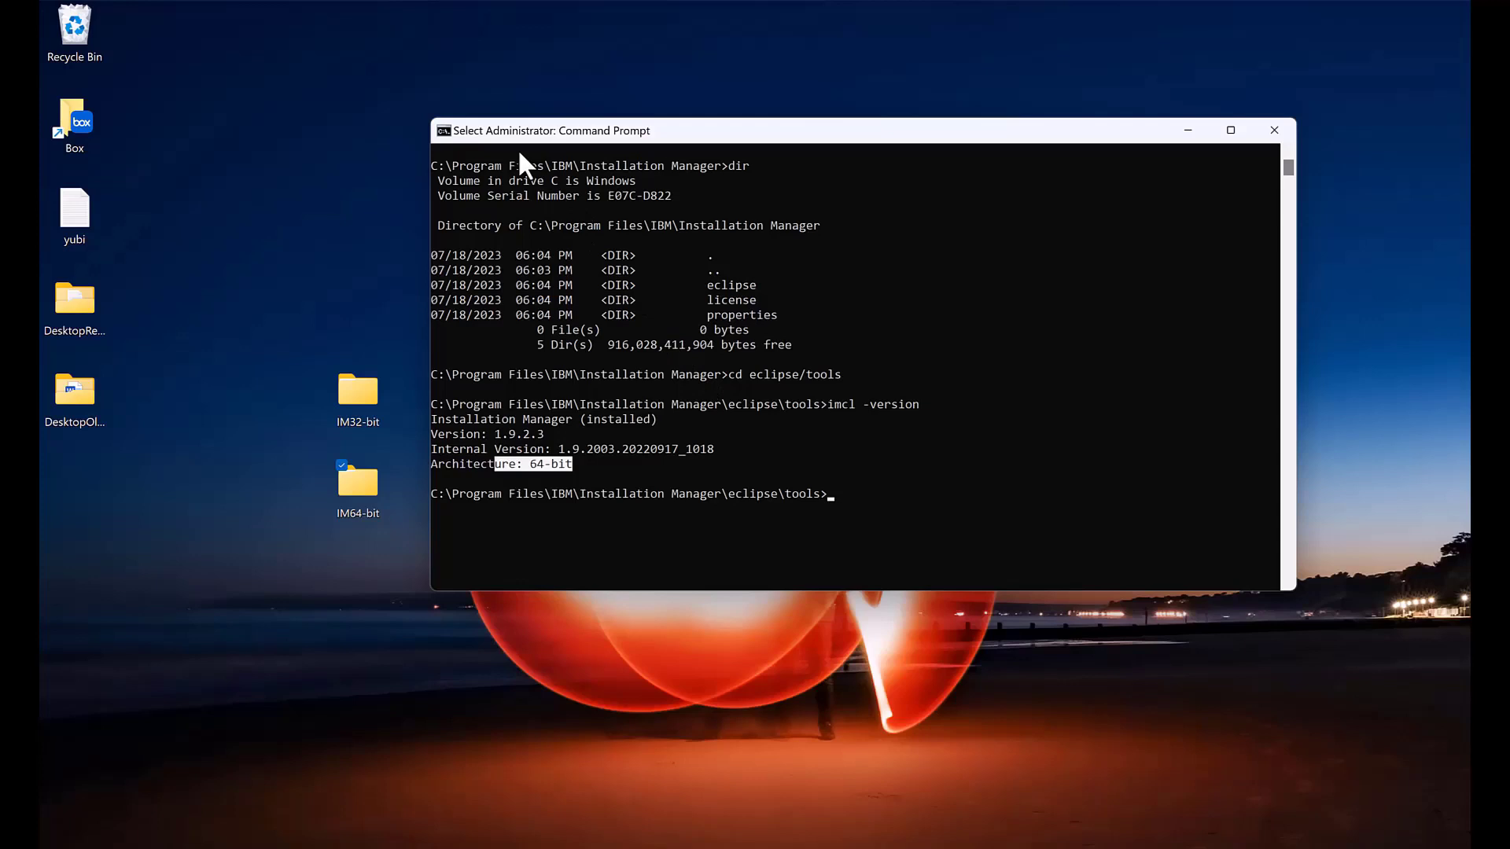
{"action": "key", "text": "alt+Tab"}
- Browse to Program Files\IBM\Installation Manager\eclipse\configuration and bring up the config file's context menu
{"action": "left_click", "coordinate": [503, 305]}
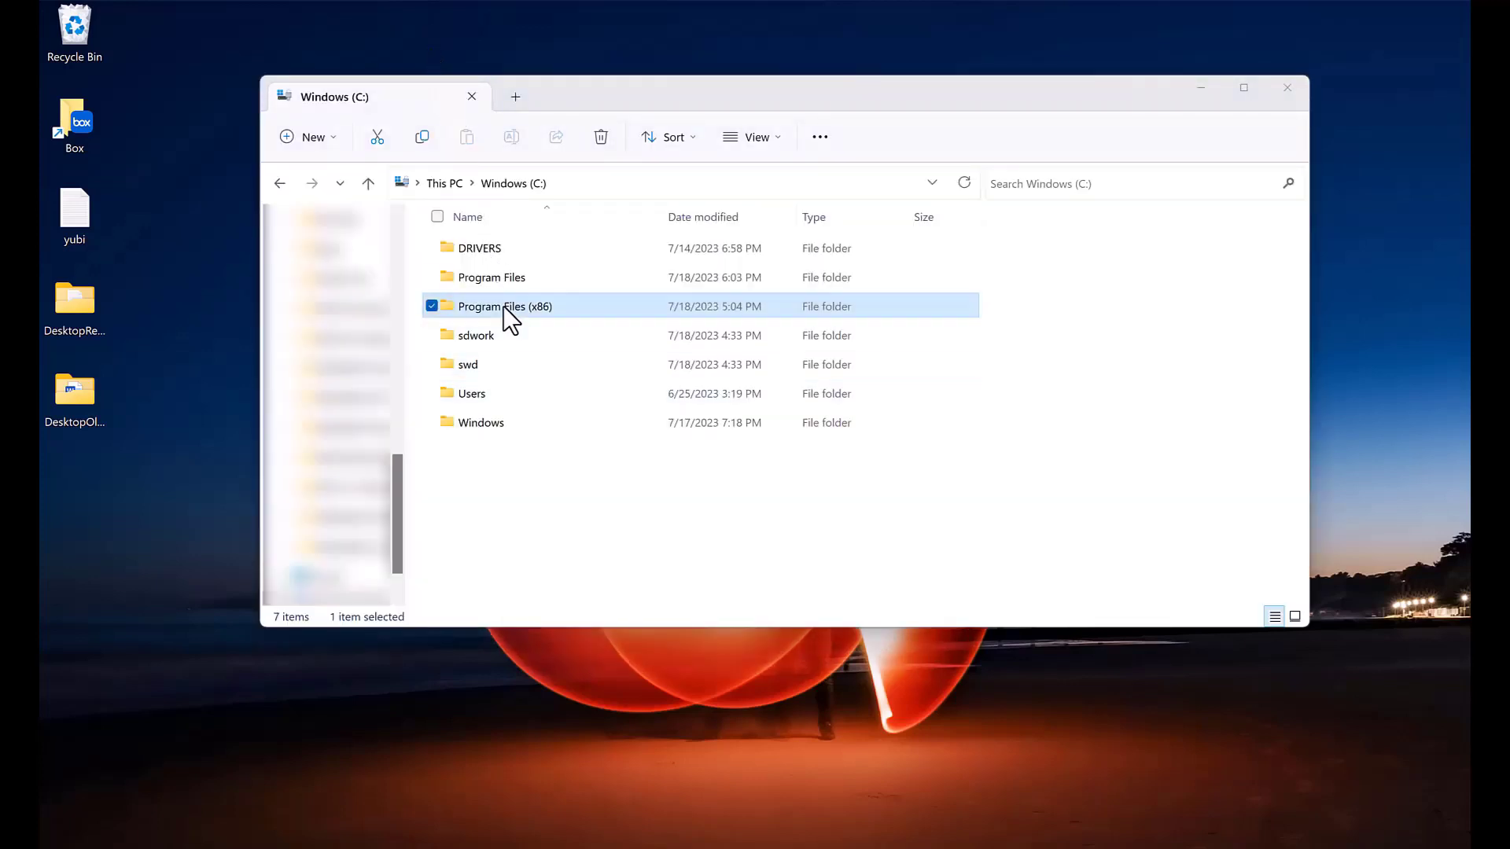
{"action": "double_click", "coordinate": [480, 278]}
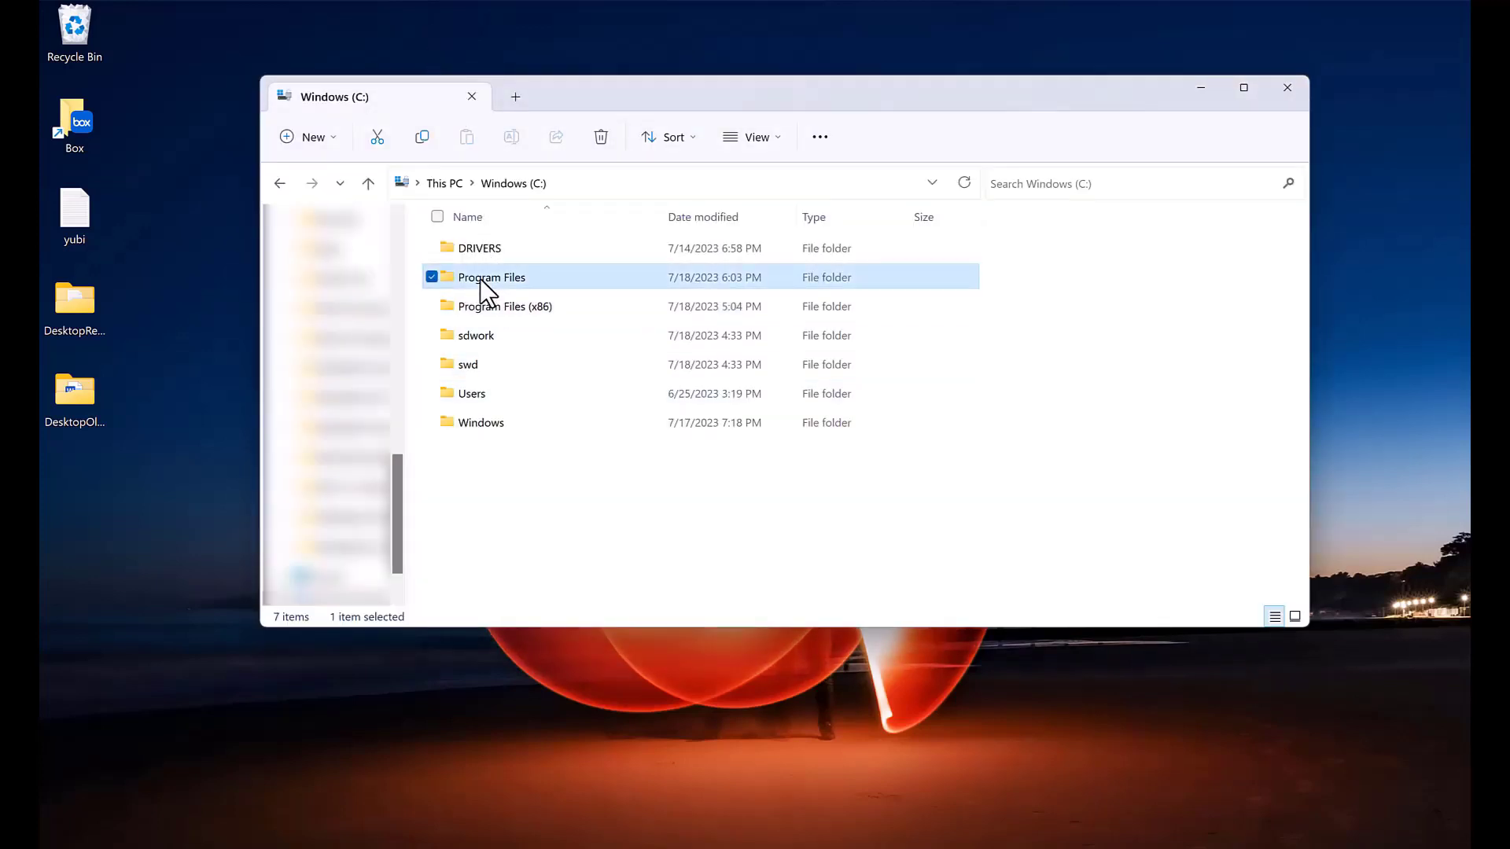
{"action": "double_click", "coordinate": [470, 422]}
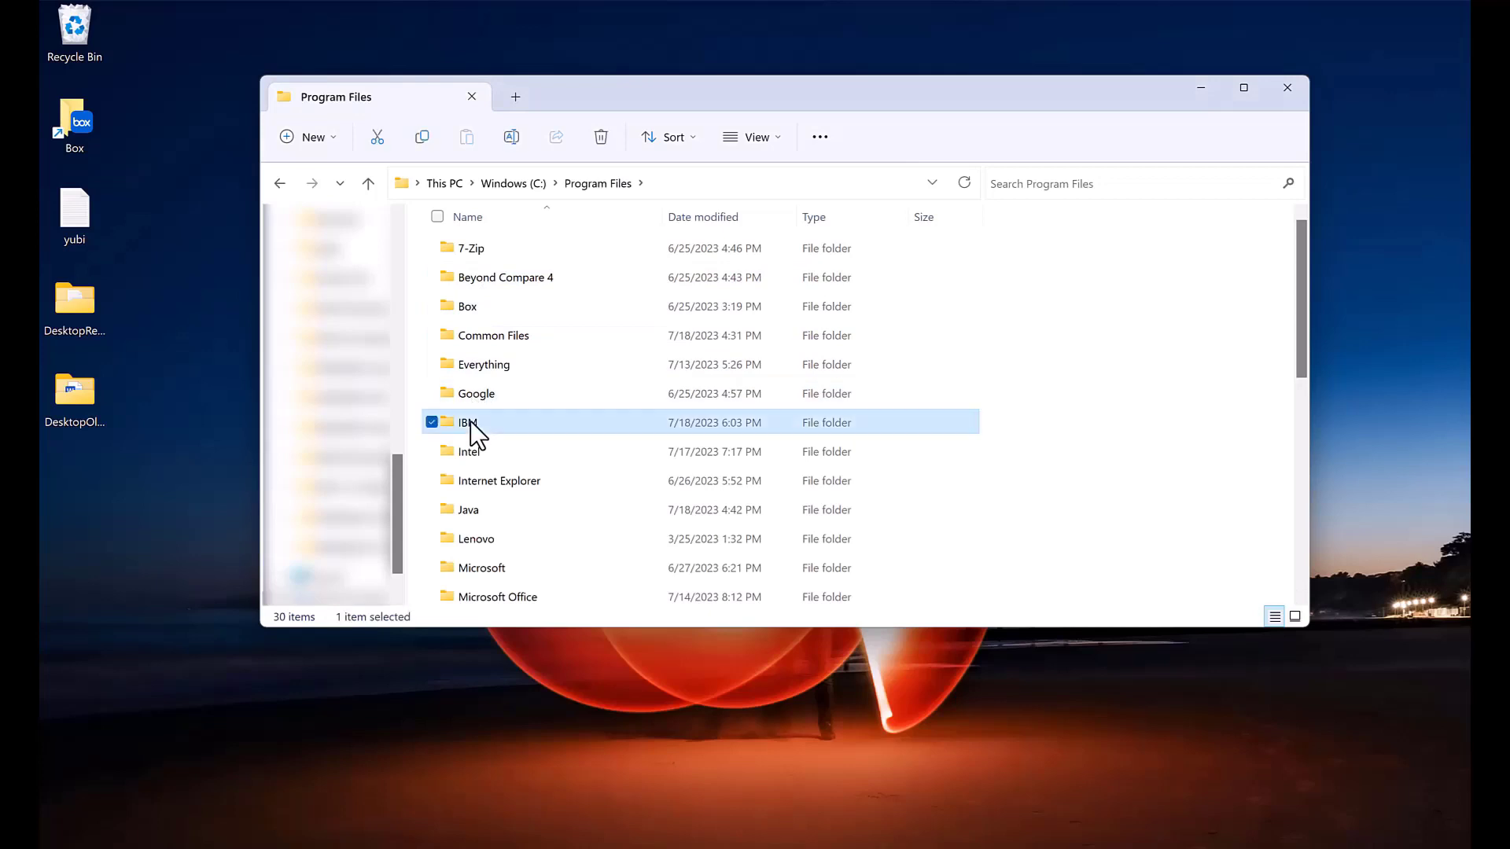
{"action": "double_click", "coordinate": [502, 249]}
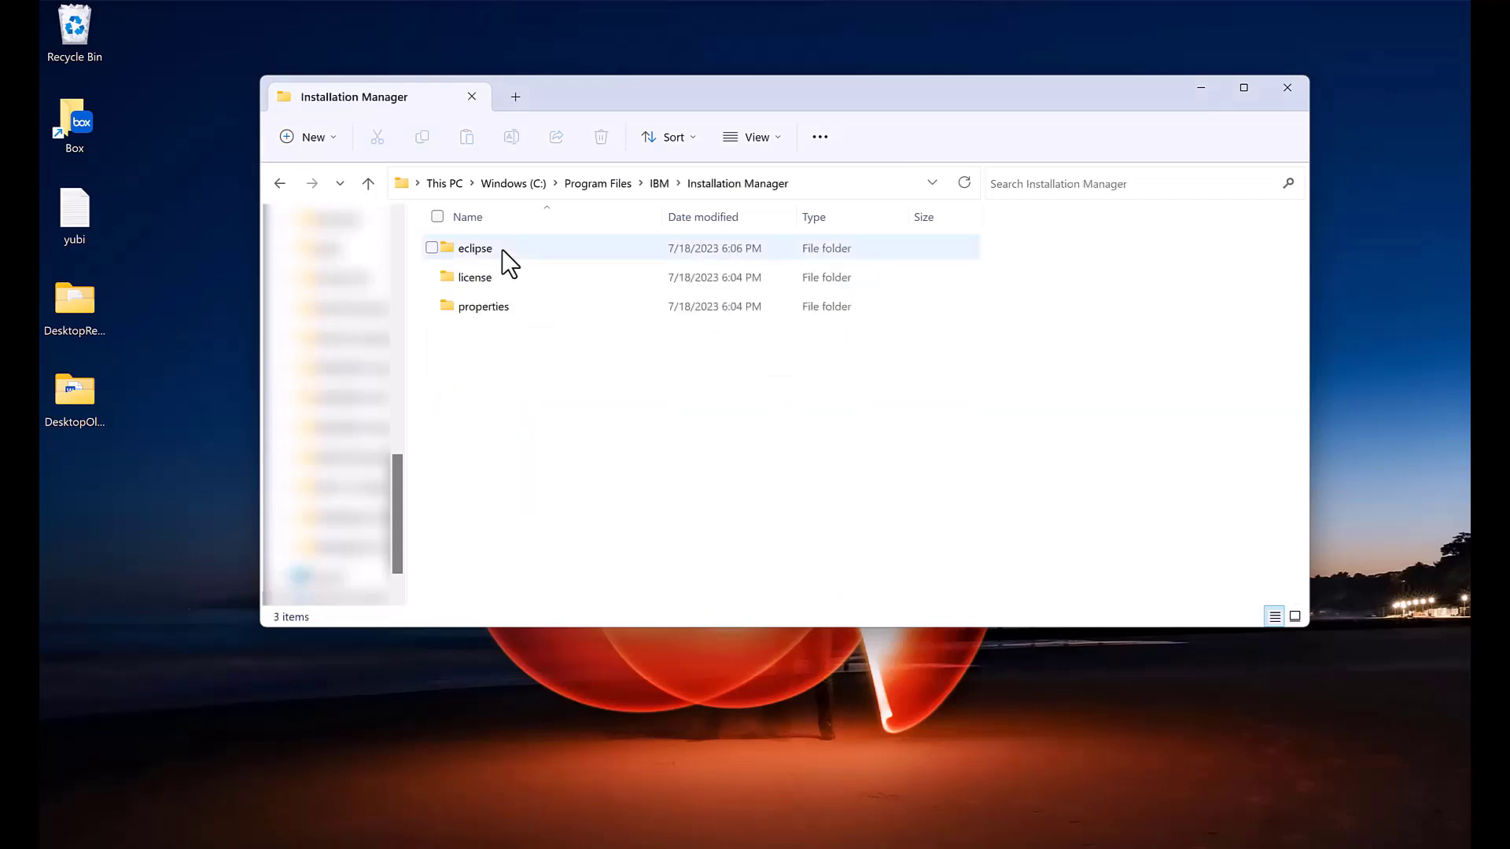
{"action": "double_click", "coordinate": [481, 251]}
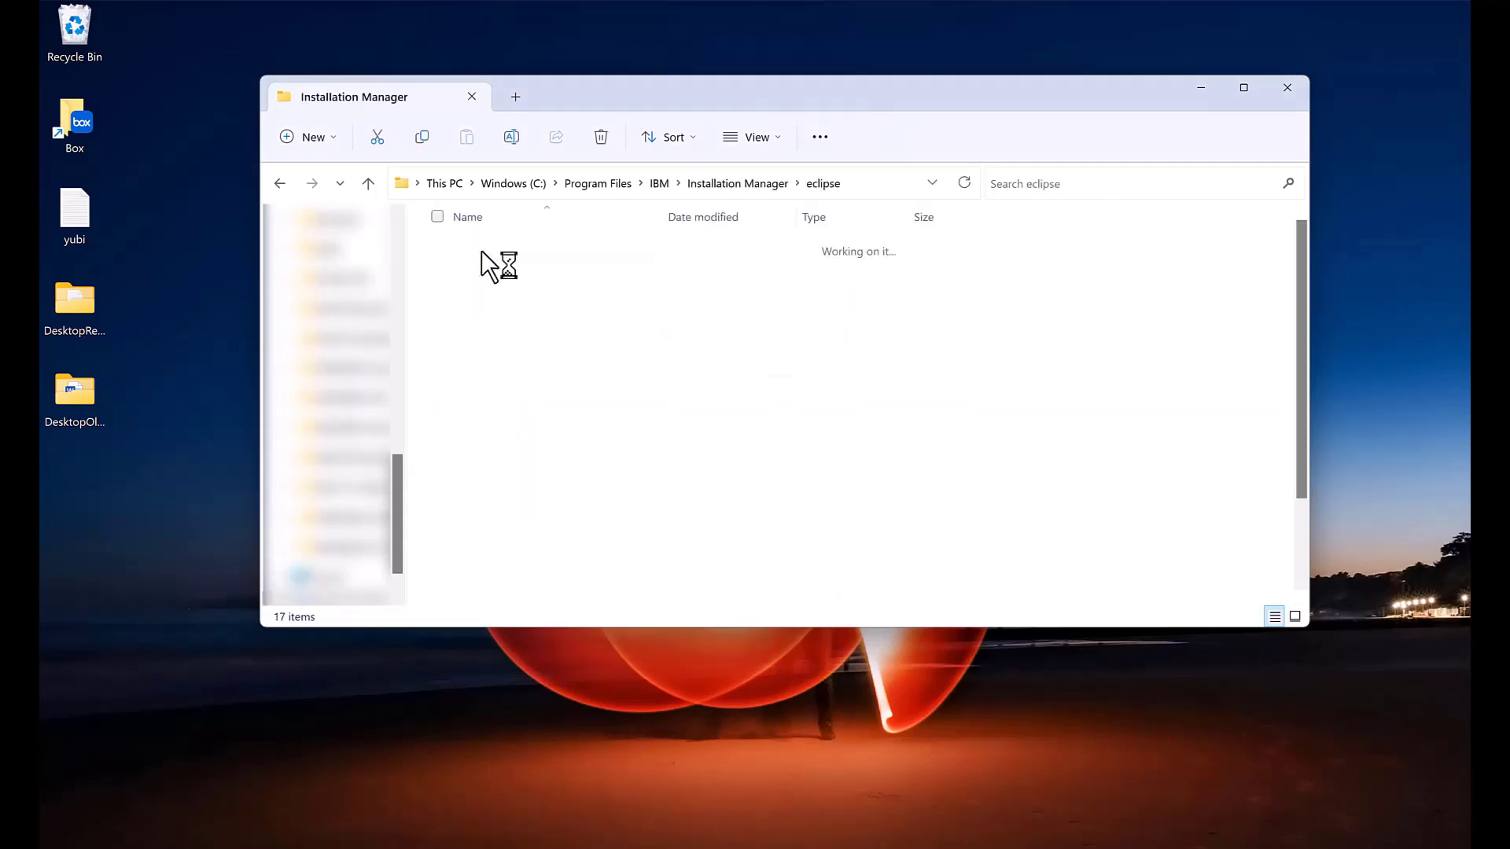
{"action": "double_click", "coordinate": [505, 278]}
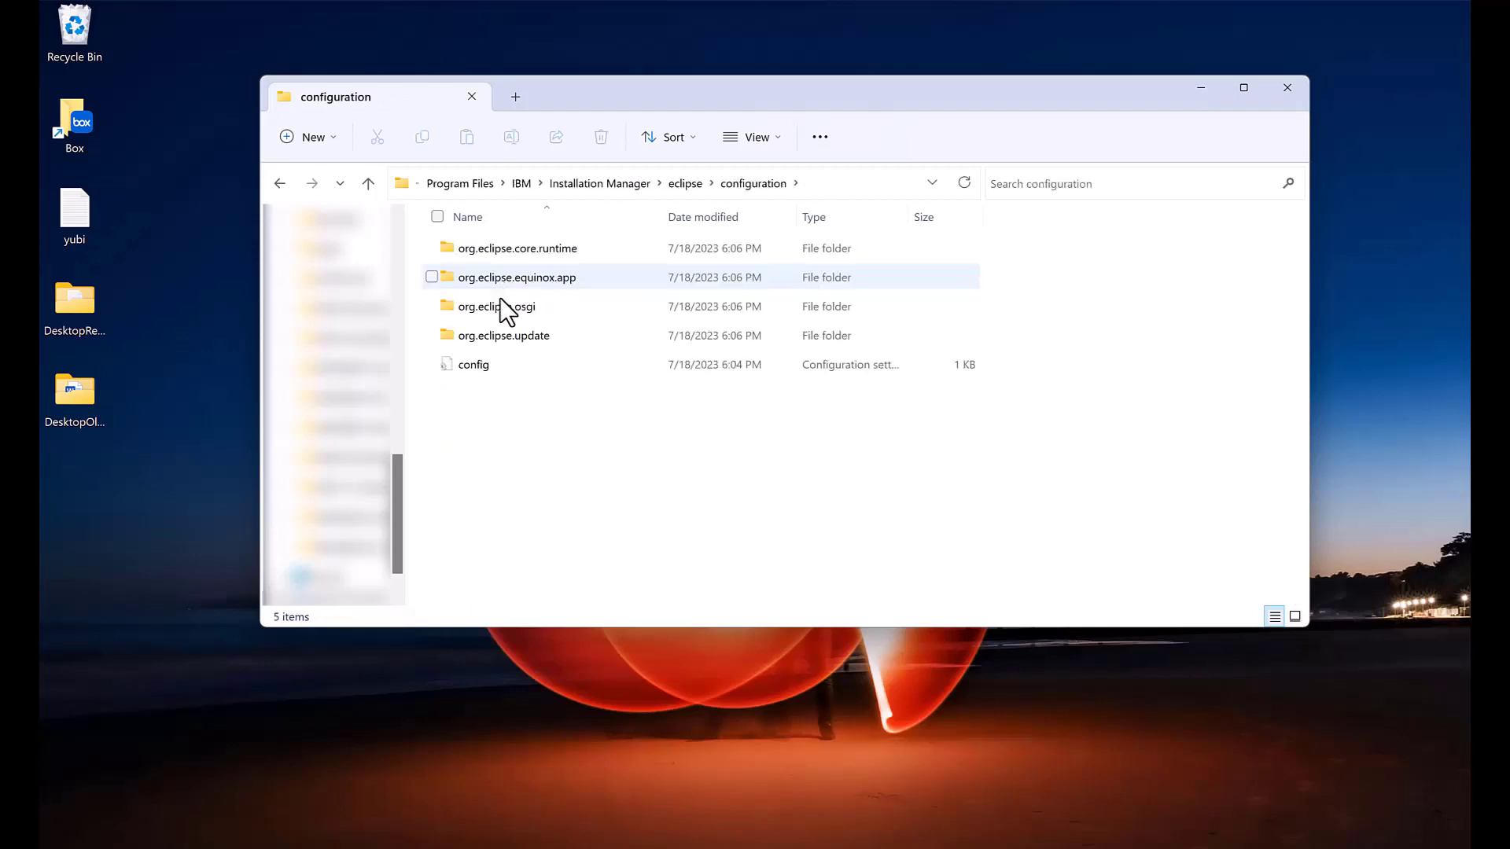
{"action": "right_click", "coordinate": [483, 365]}
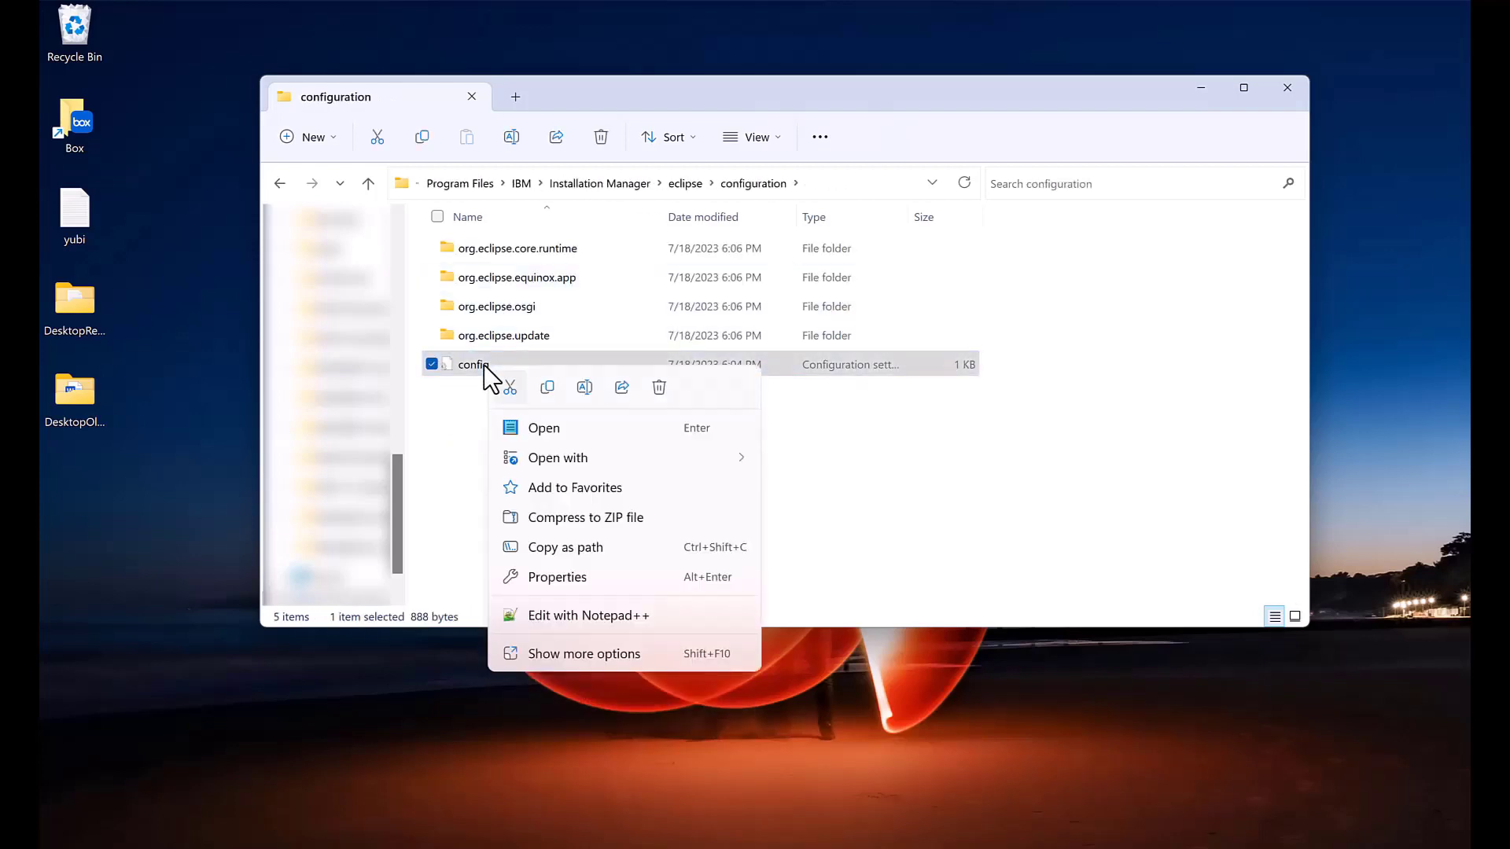
- Open the installed config.ini in Notepad++, highlight line 9 osgi.arch=x86_64, then minimize the editor
{"action": "left_click", "coordinate": [569, 616]}
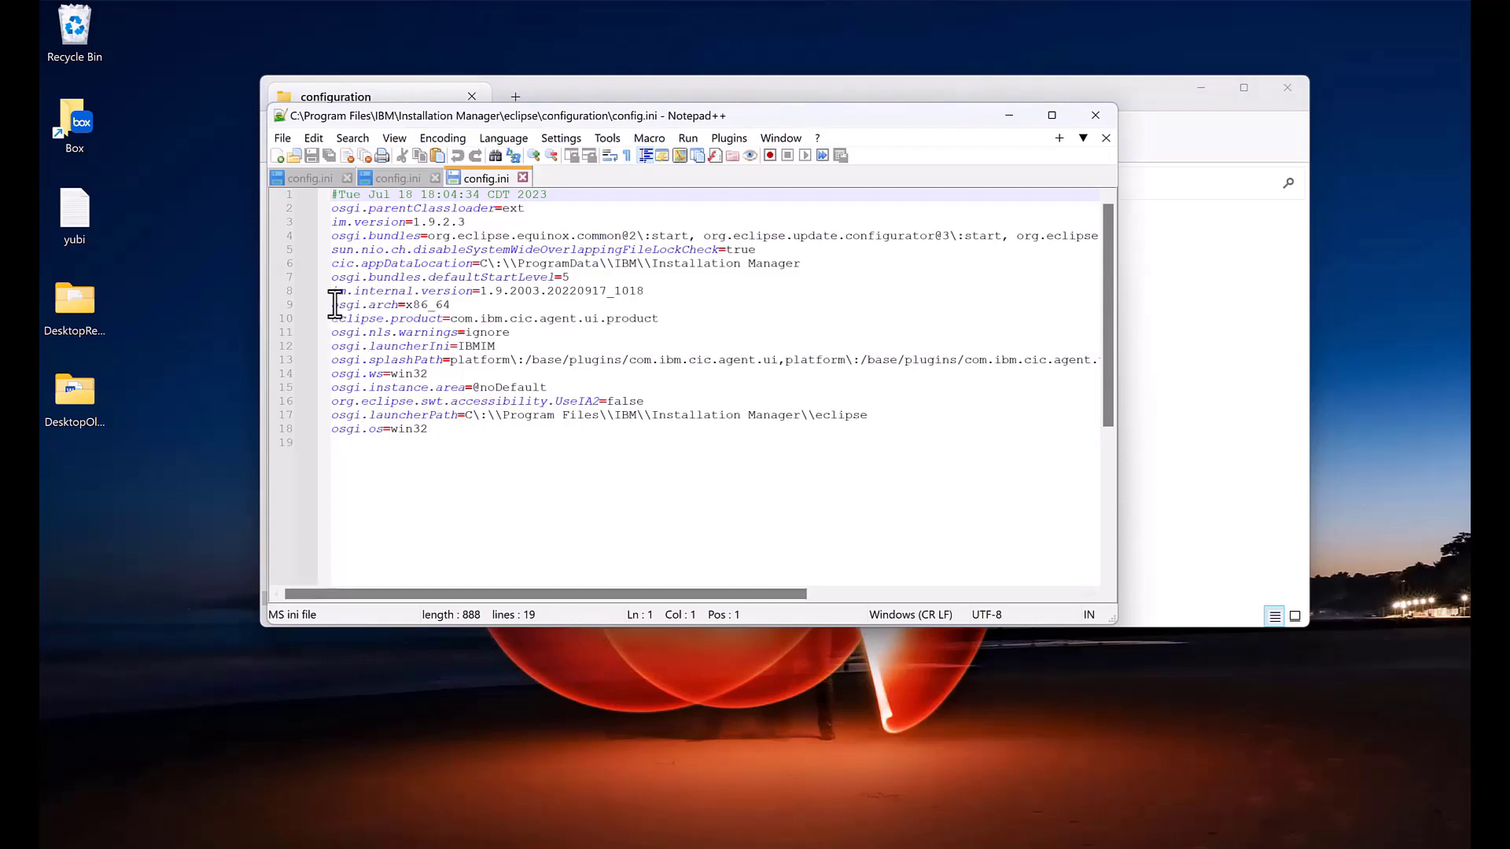
{"action": "left_click_drag", "start_coordinate": [335, 305], "coordinate": [462, 309]}
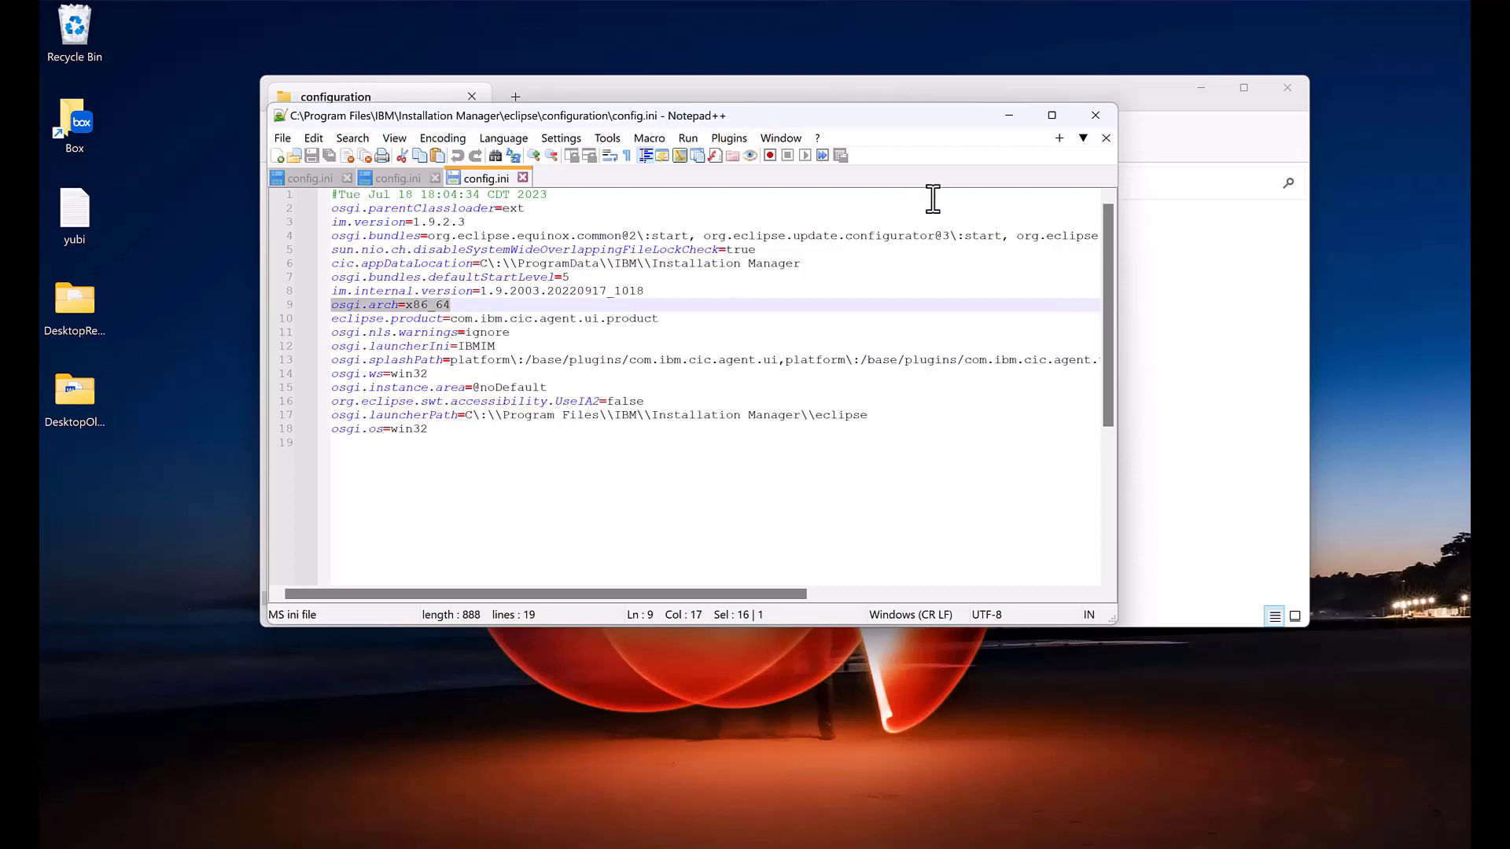
{"action": "left_click", "coordinate": [1008, 115]}
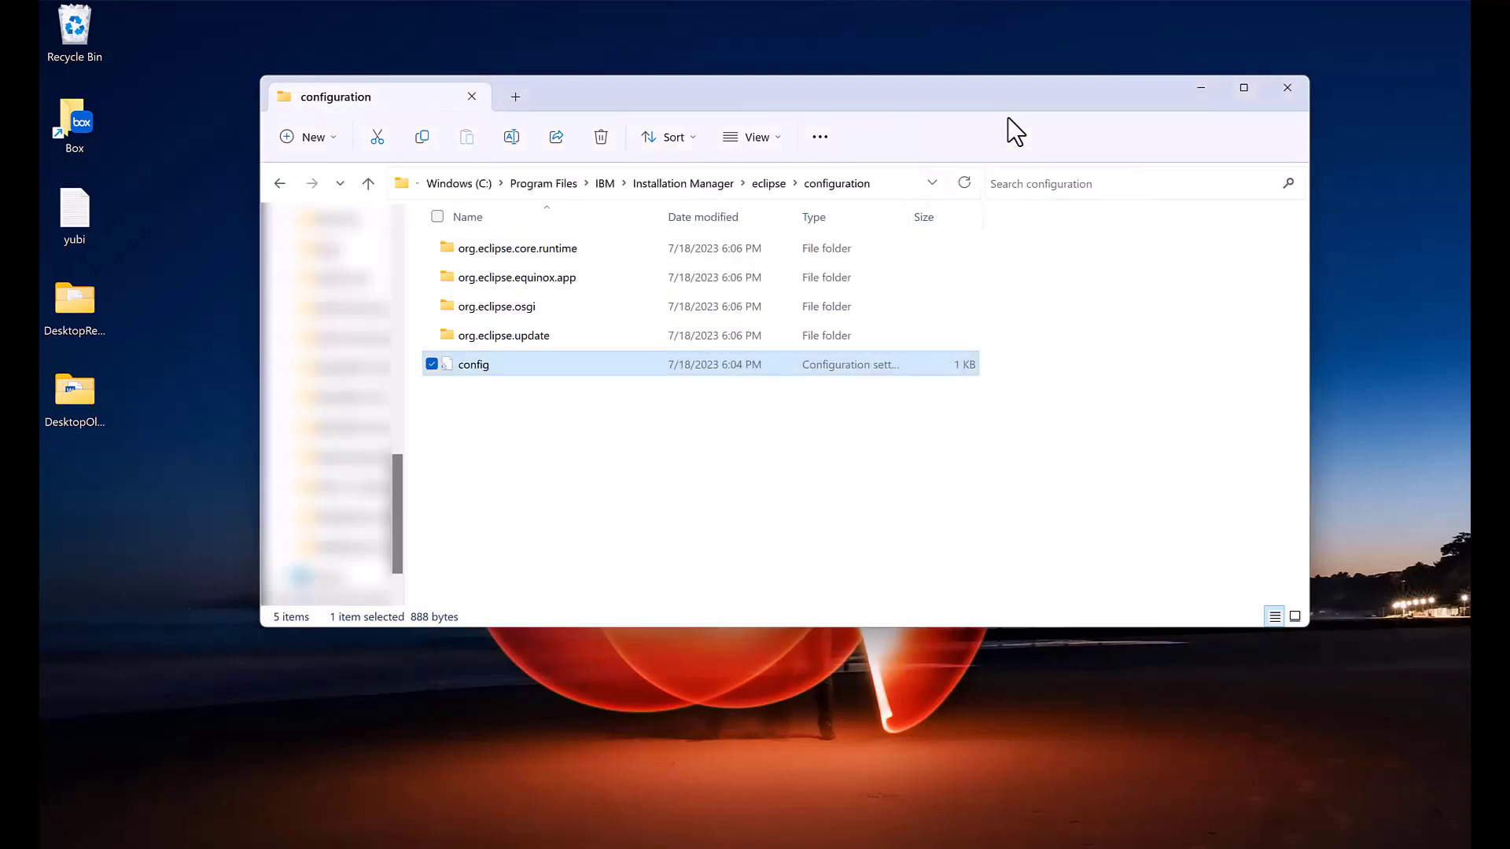